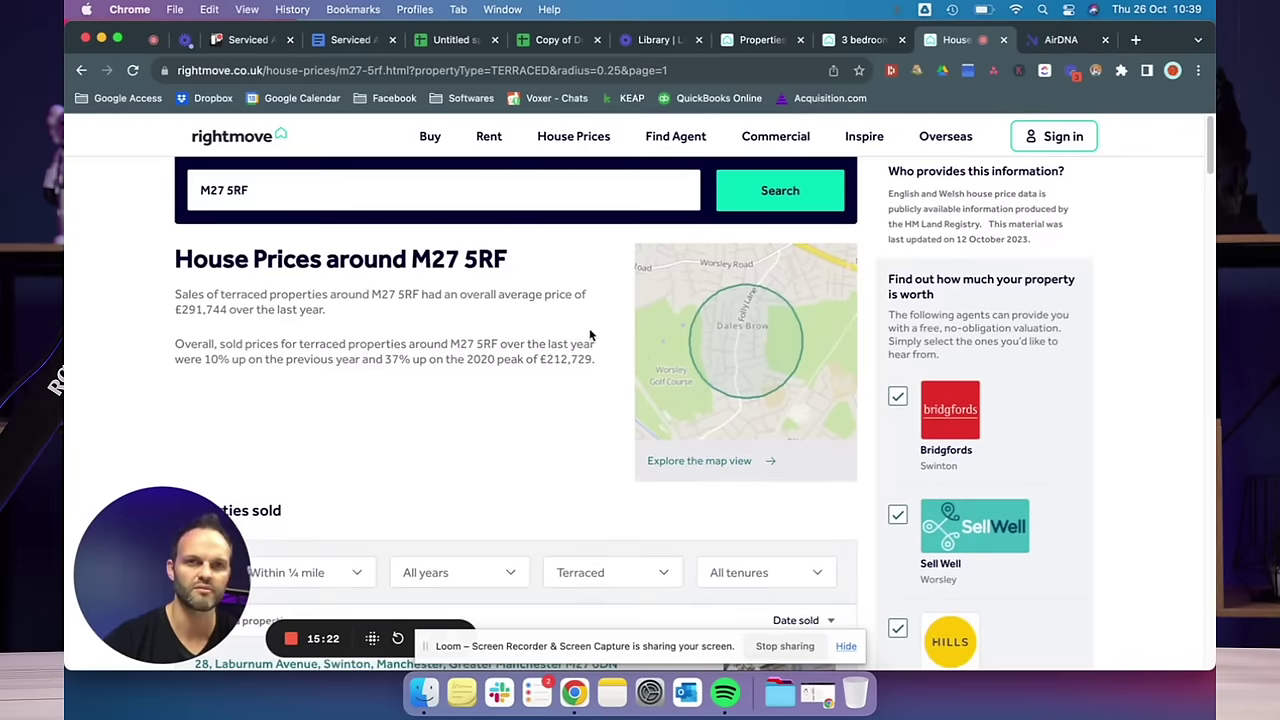
Switch to the deal analysis spreadsheet and enter 250000 as the Rightmove Comparable Sales value in D87
left_click(532, 44)
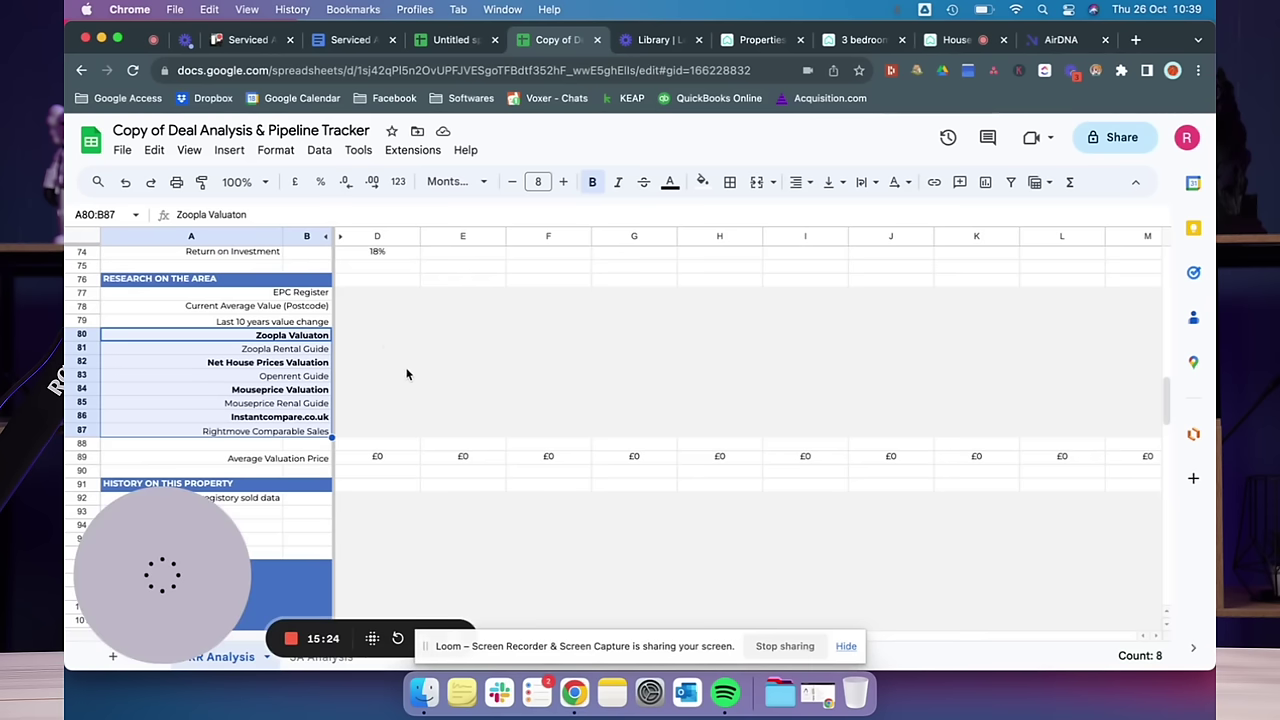
left_click(394, 337)
key("Down")
key("Down")
key("Down")
key("Down")
key("Down")
key("Down")
key("Down")
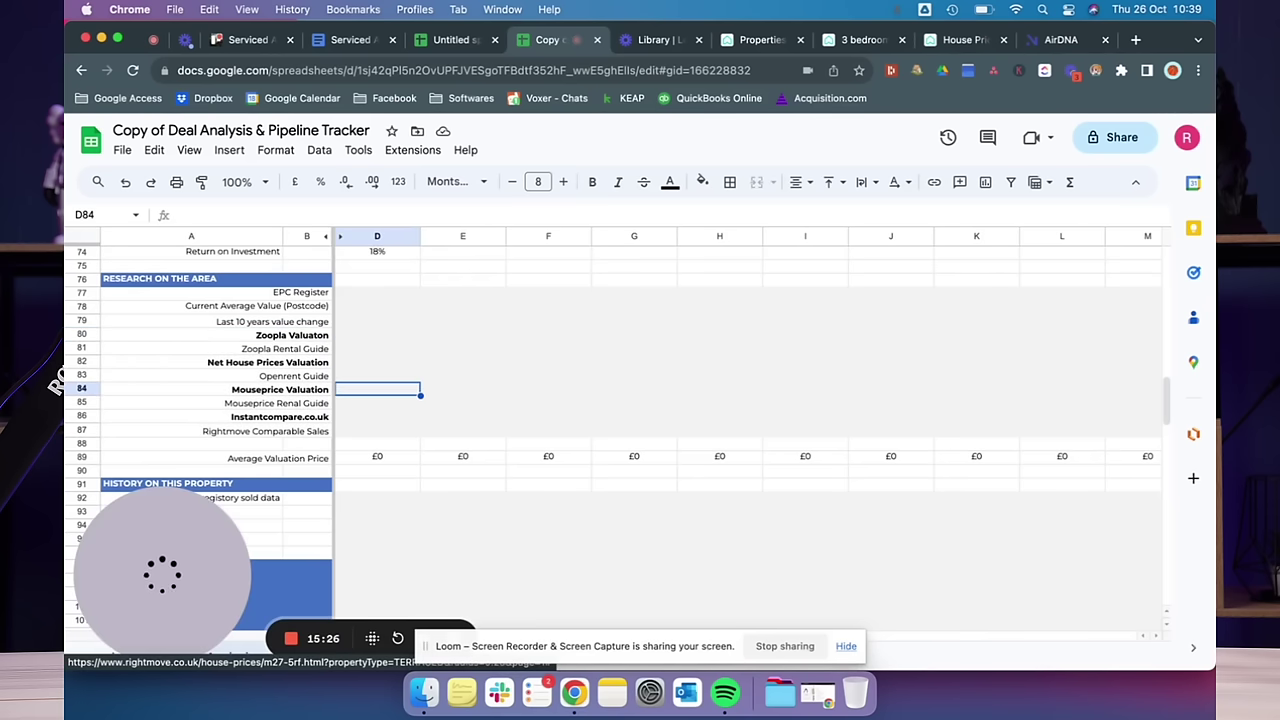
type("25000")
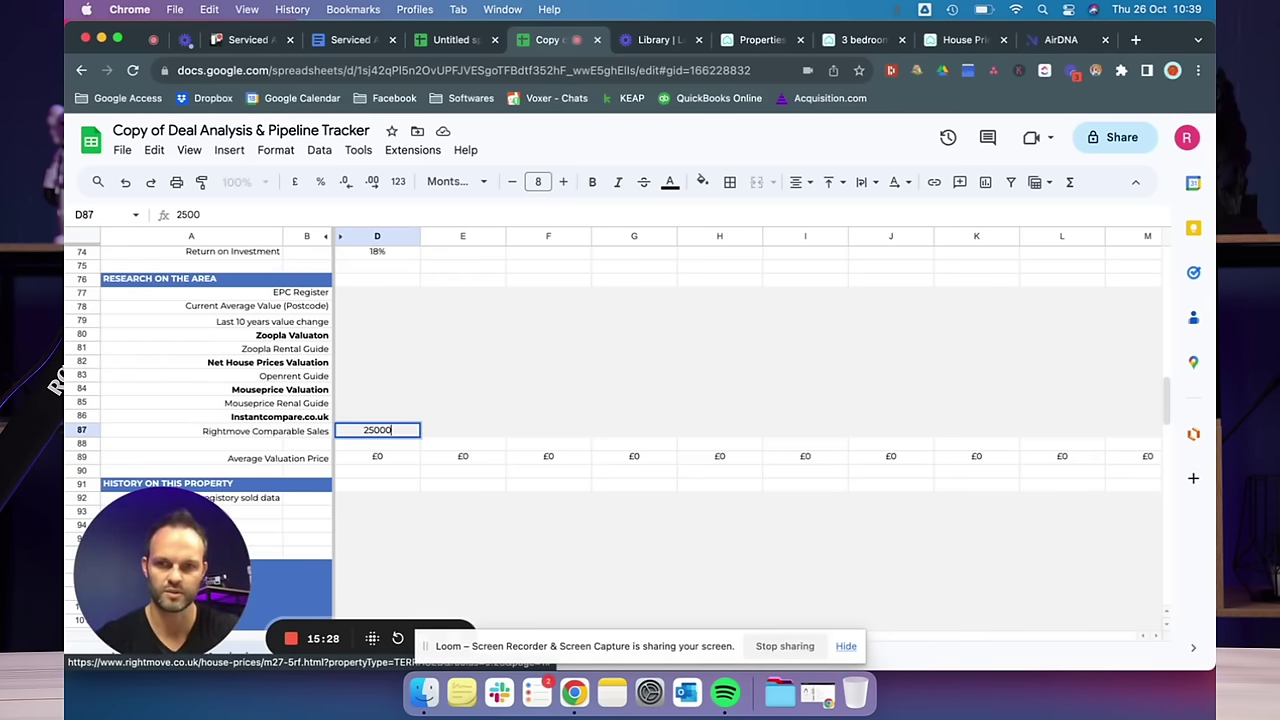
key("Return")
Enter 275000 as the Zoopla valuation in D80
key("Up")
key("Up")
key("Up")
key("Up")
key("Up")
key("Up")
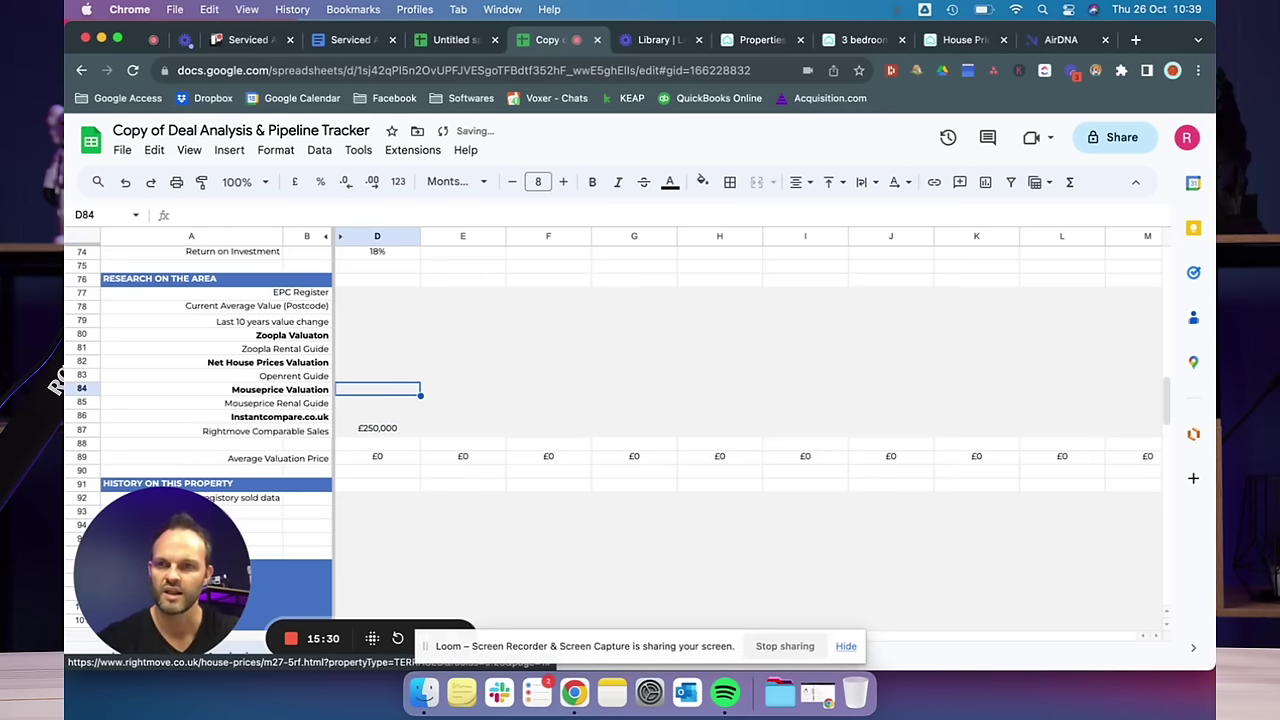
key("Up")
key("Up")
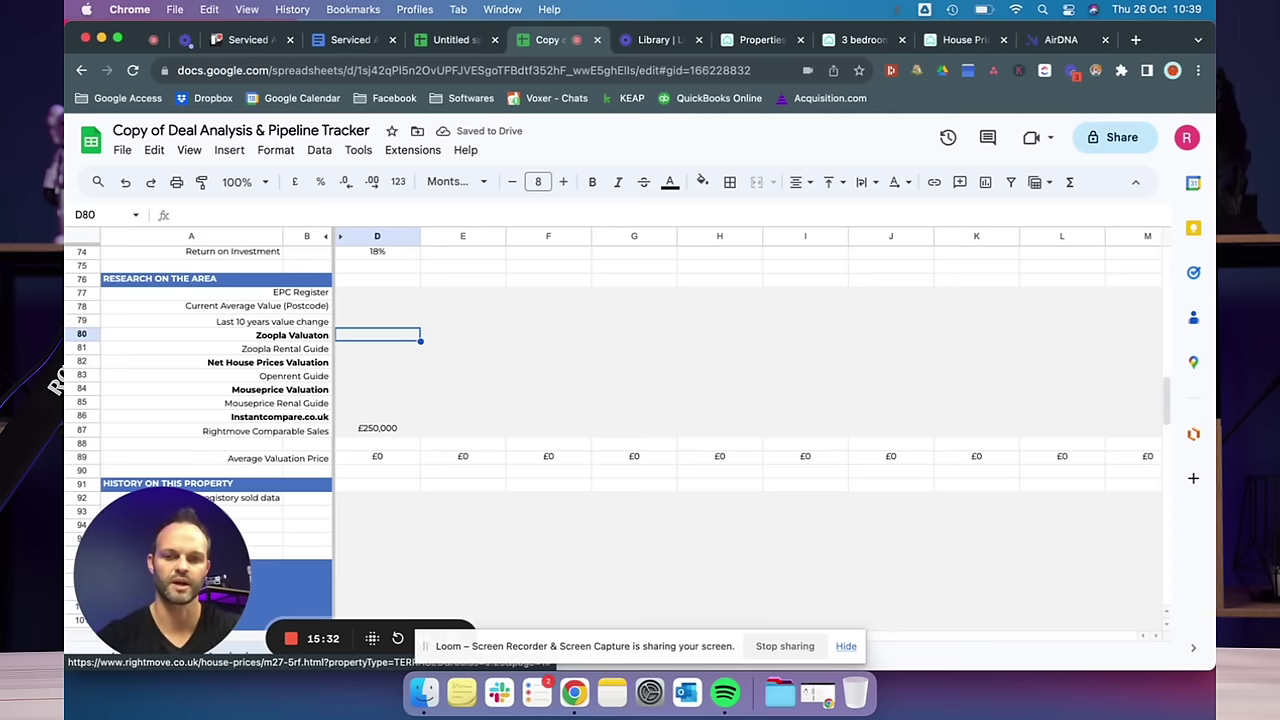
type("275000")
key("Return")
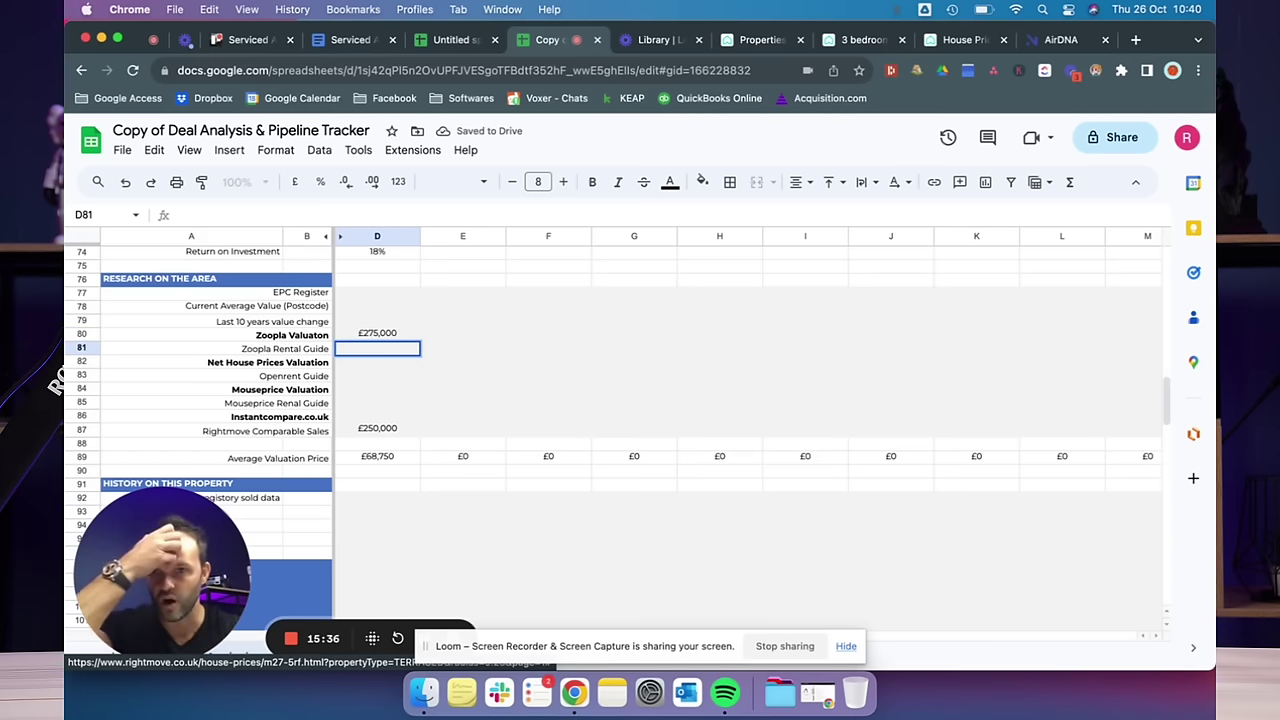
Review the empty valuation source cells in column D and inspect which cells the Average Valuation Price formula in D89 uses
left_click(379, 365)
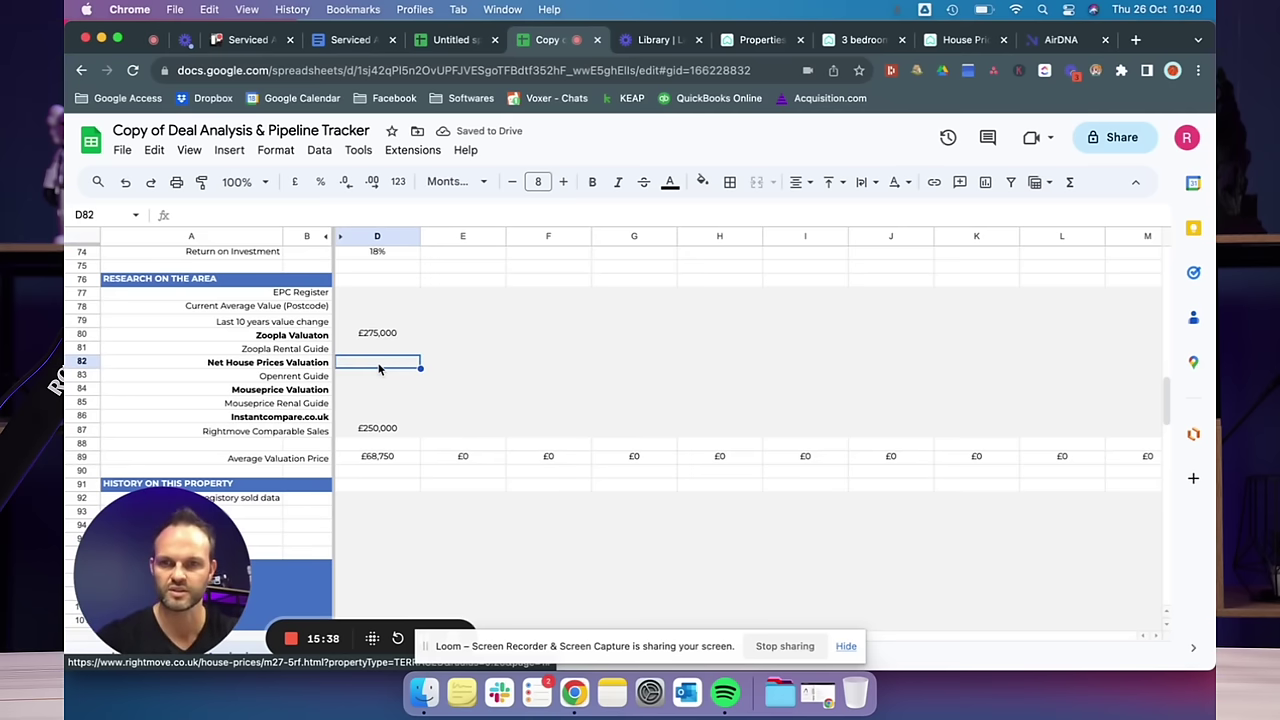
left_click(375, 392)
left_click(371, 420)
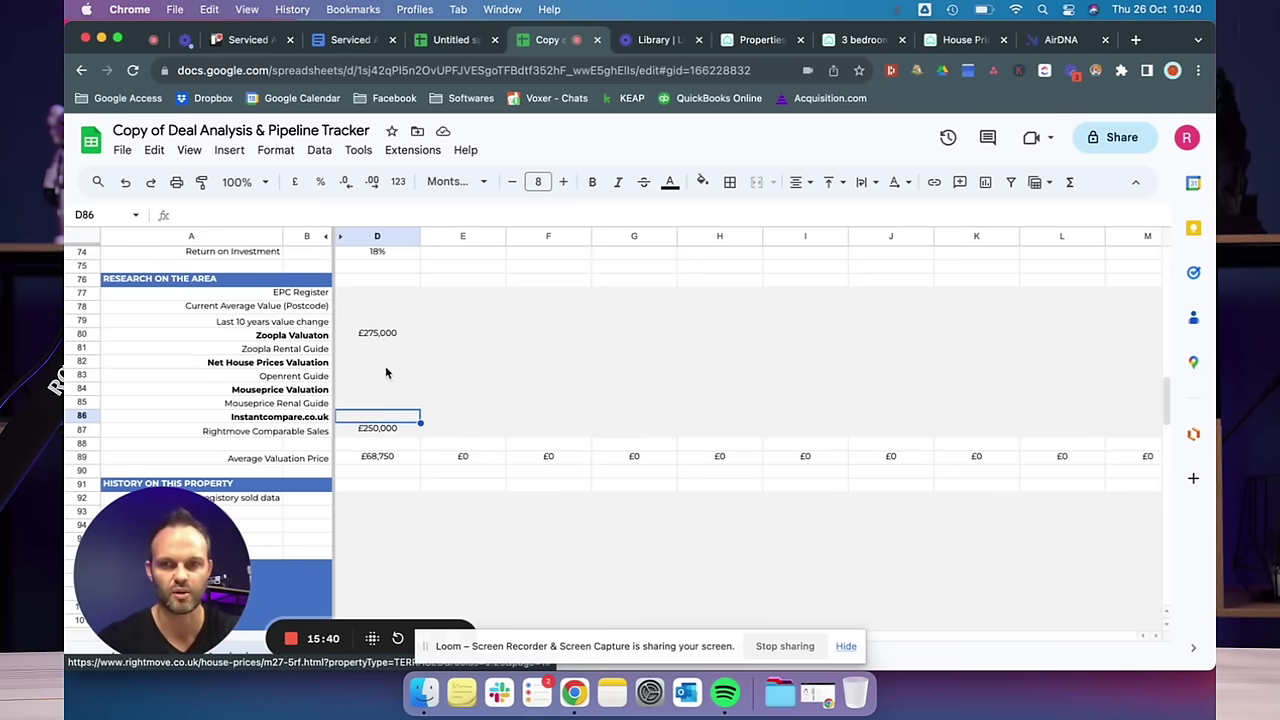
left_click(362, 366)
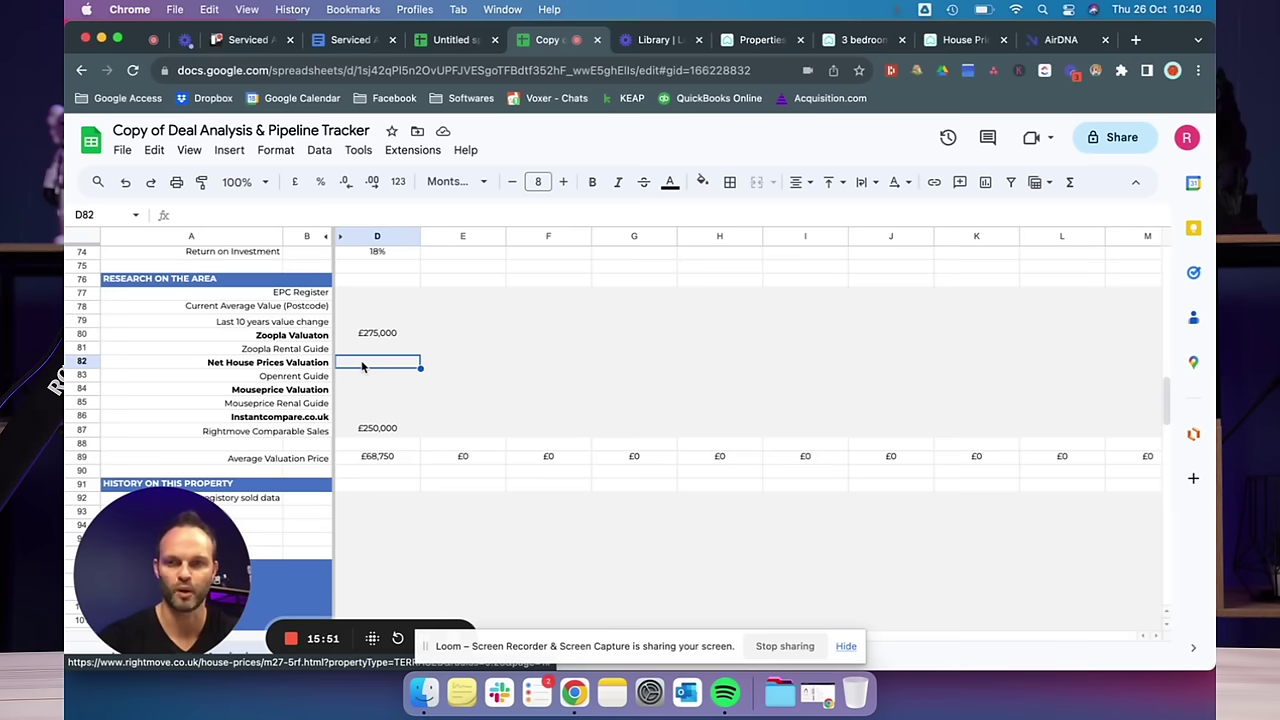
left_click(387, 460)
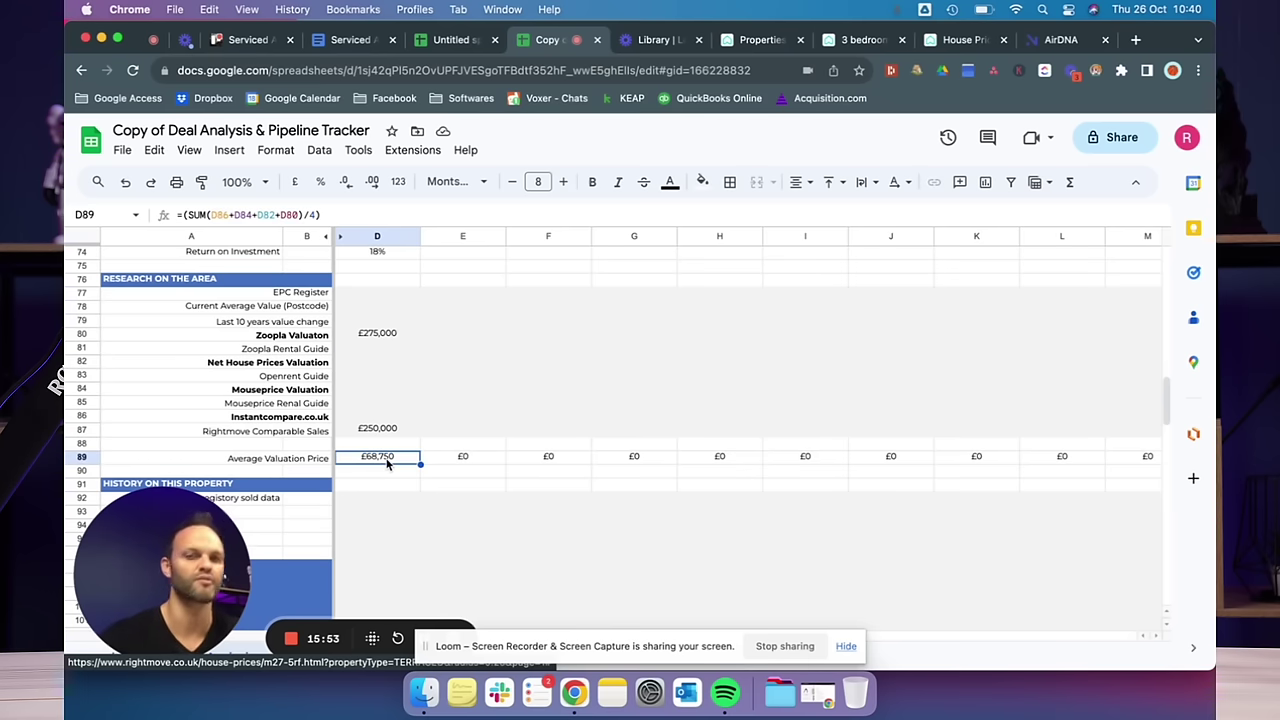
left_click(341, 217)
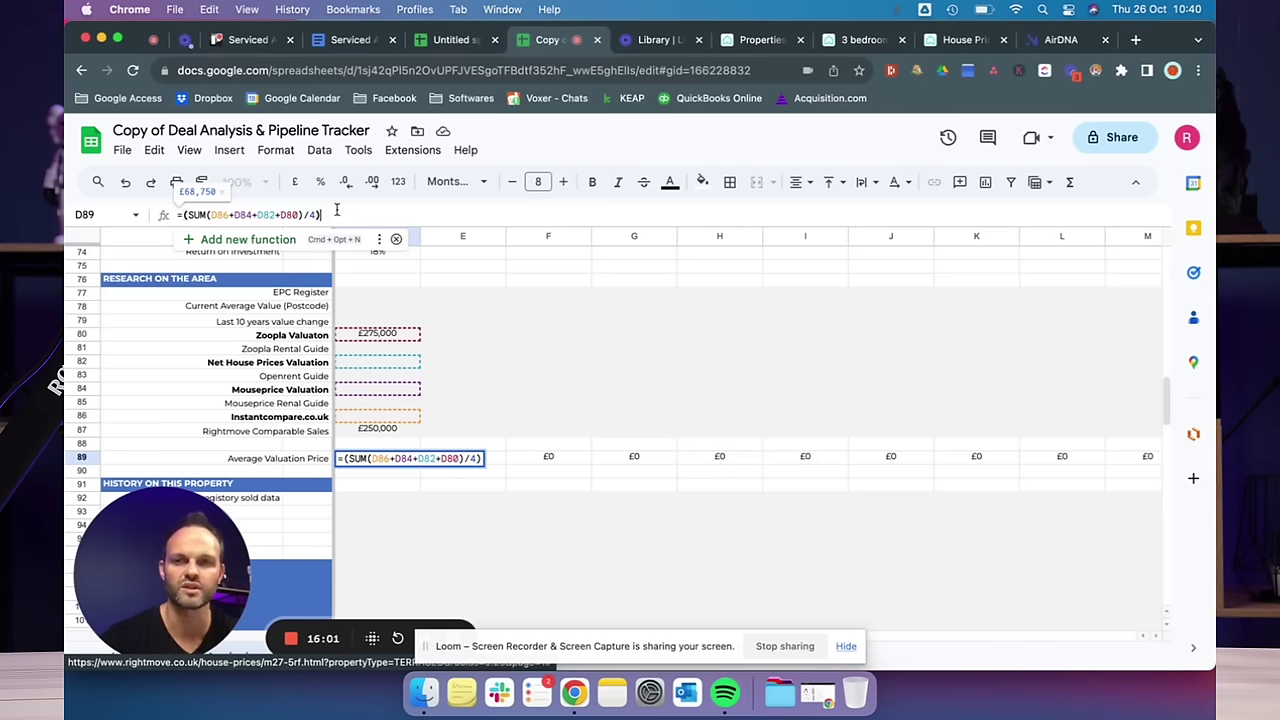
left_click(576, 420)
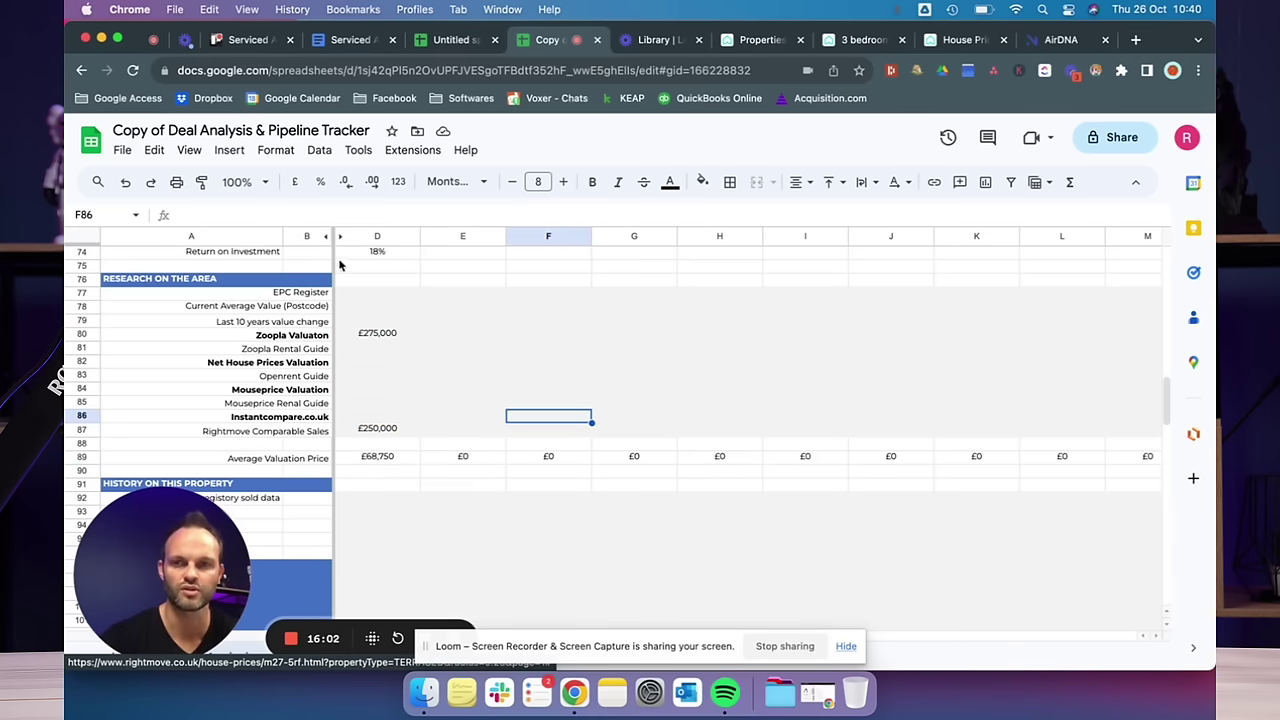
left_click(380, 420)
Rewrite the Average Valuation Price formula in D89 so it averages only the two entered valuations, D80 and D87
left_click(377, 457)
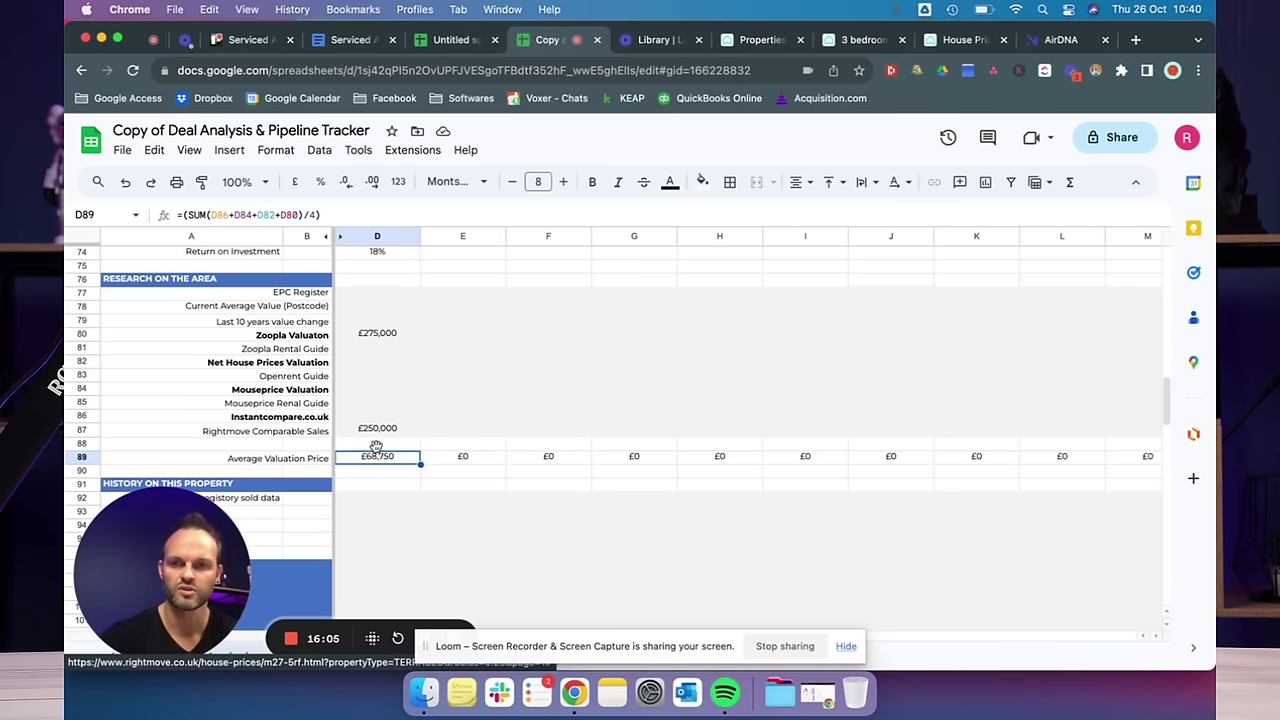
left_click(216, 214)
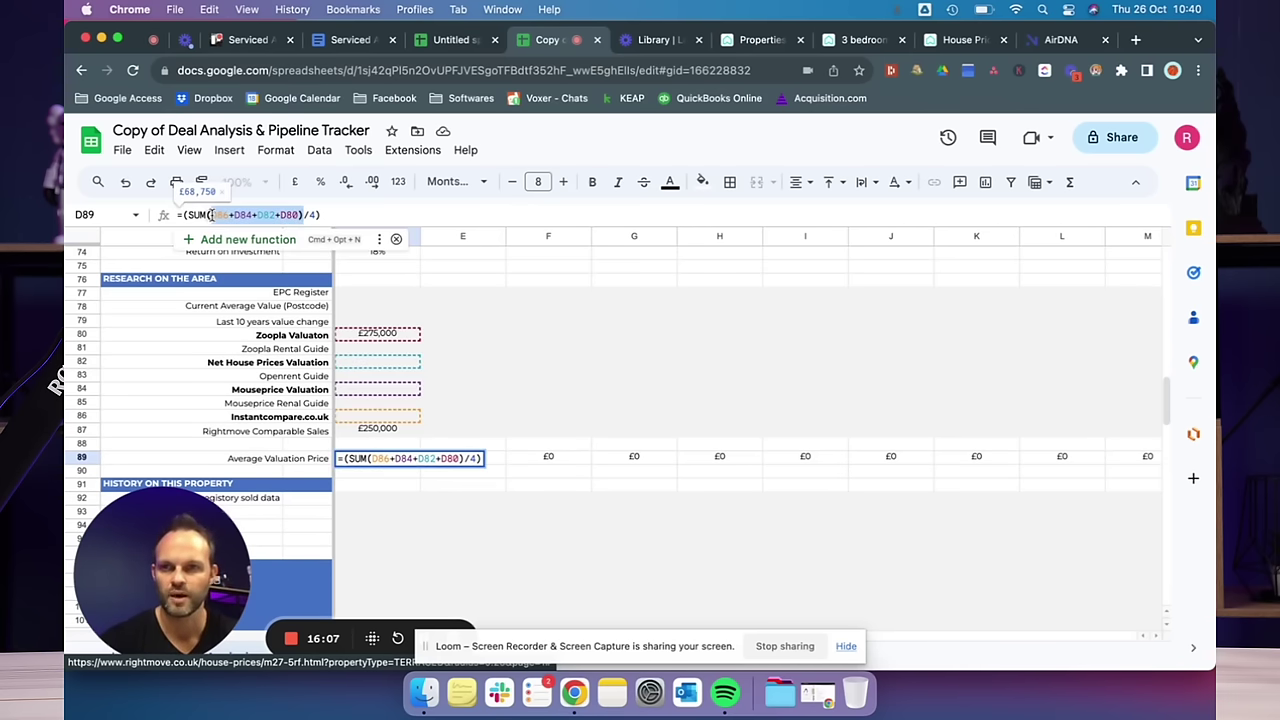
key("BackSpace")
left_click(394, 337)
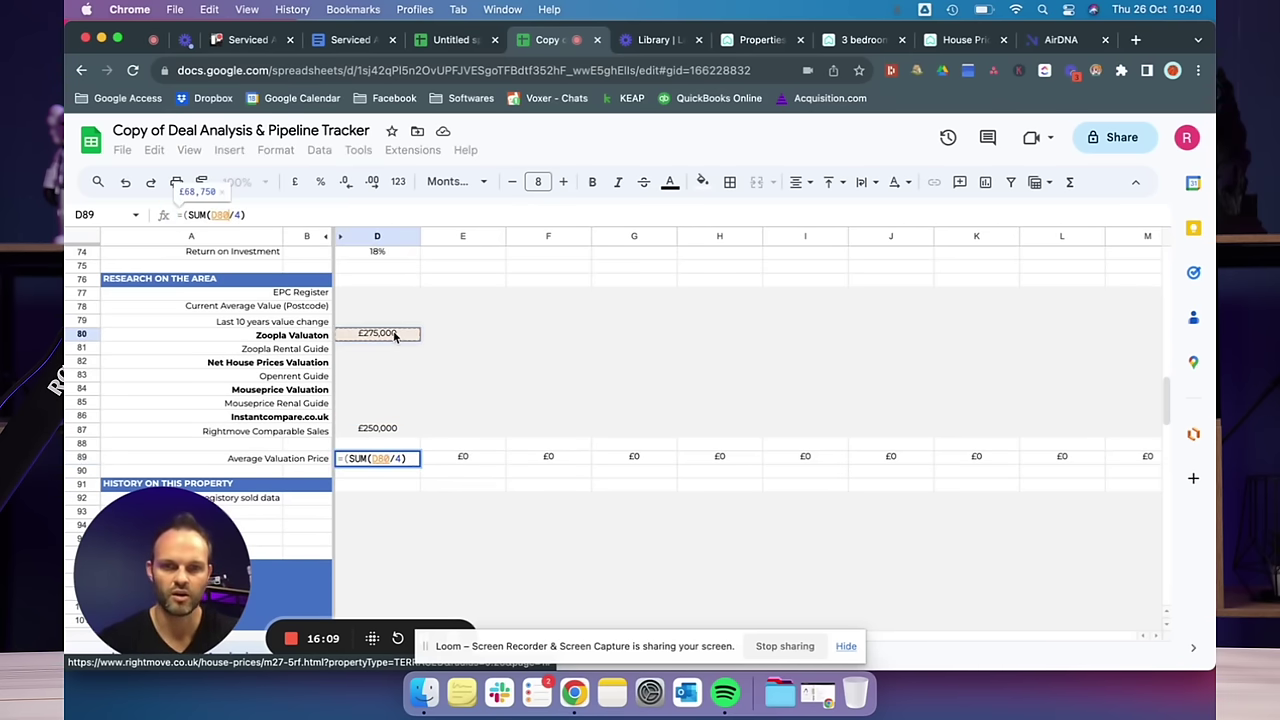
type("+")
left_click(391, 430)
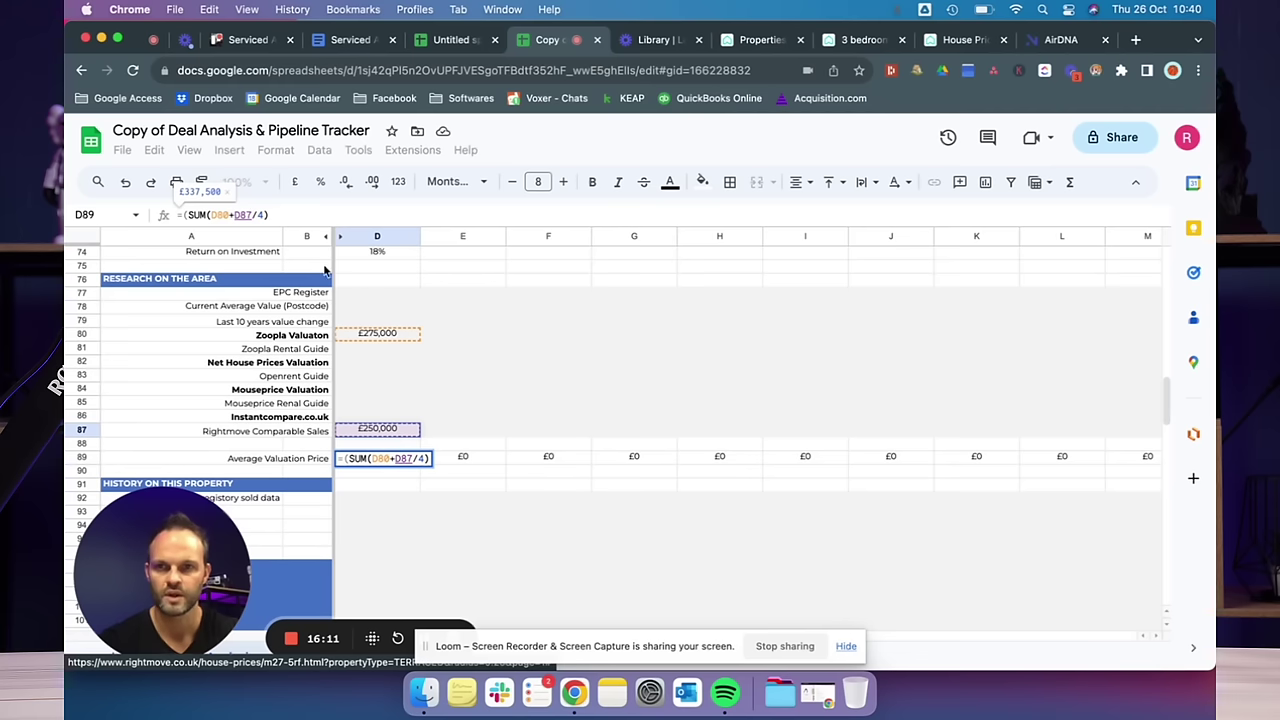
left_click(259, 214)
type(")")
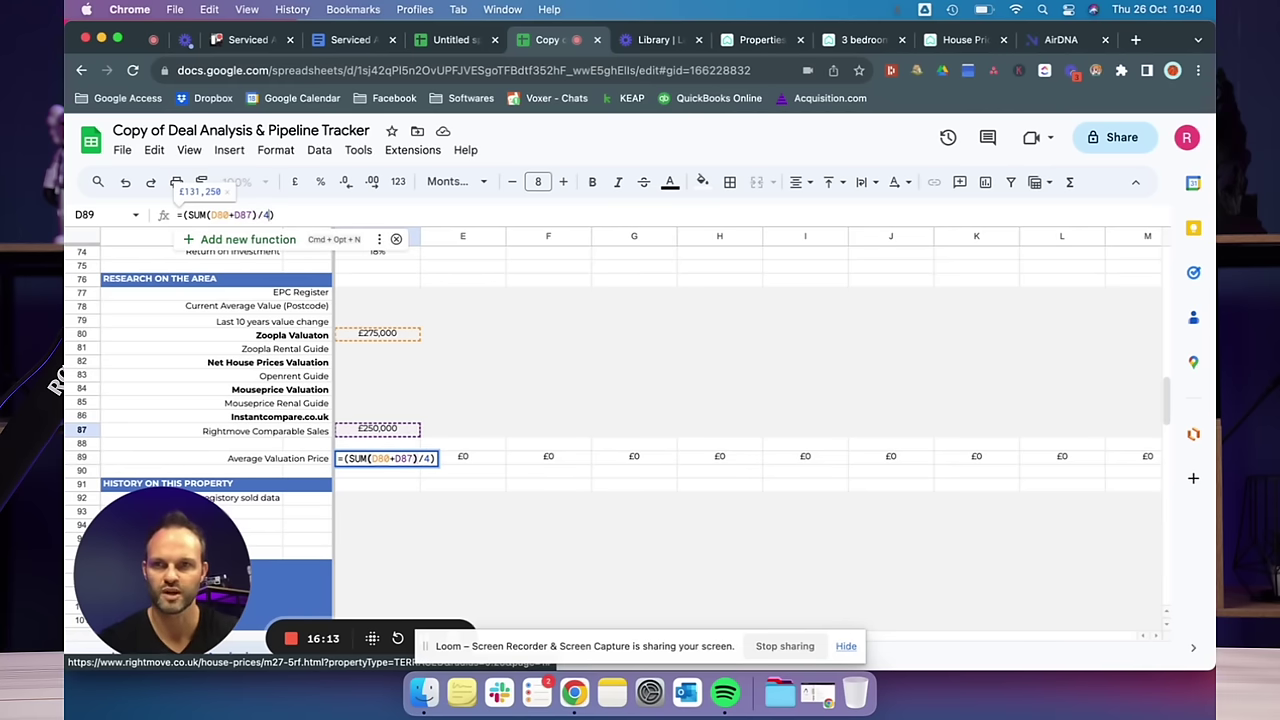
key("Return")
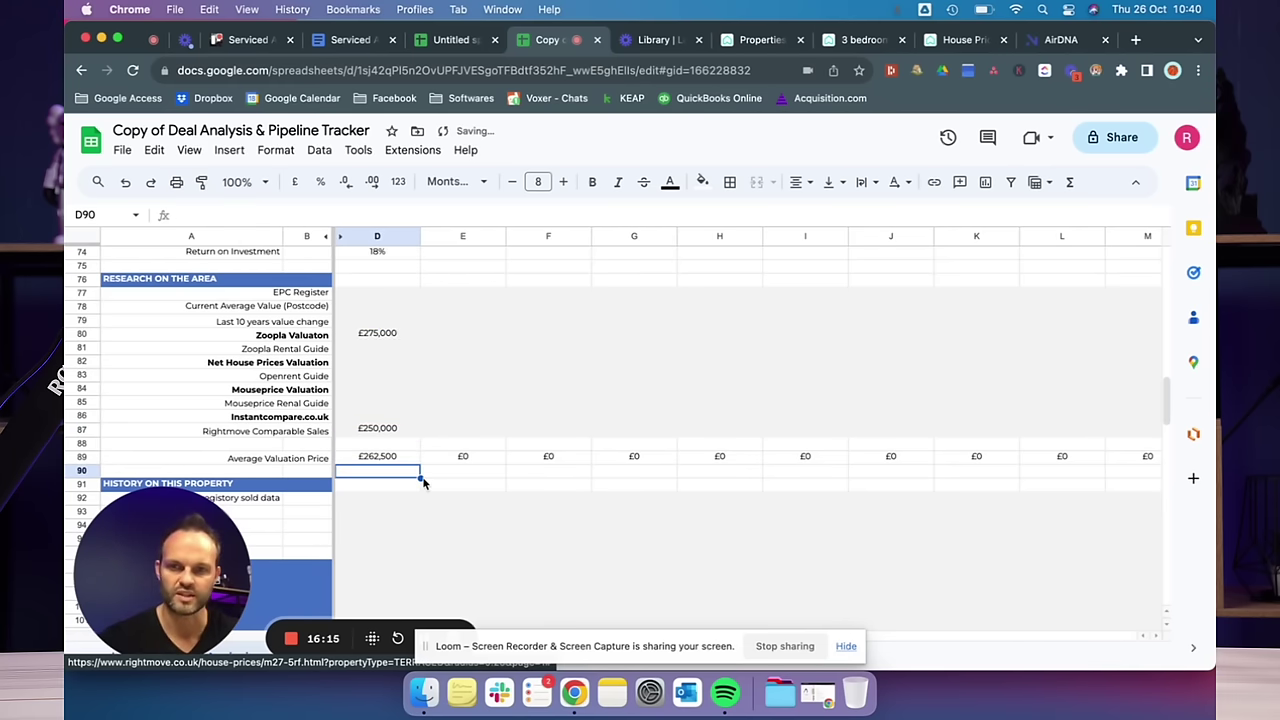
Set the New Market Value in the refinance information, cell D41, to 262500
scroll(420, 478, "up", 10)
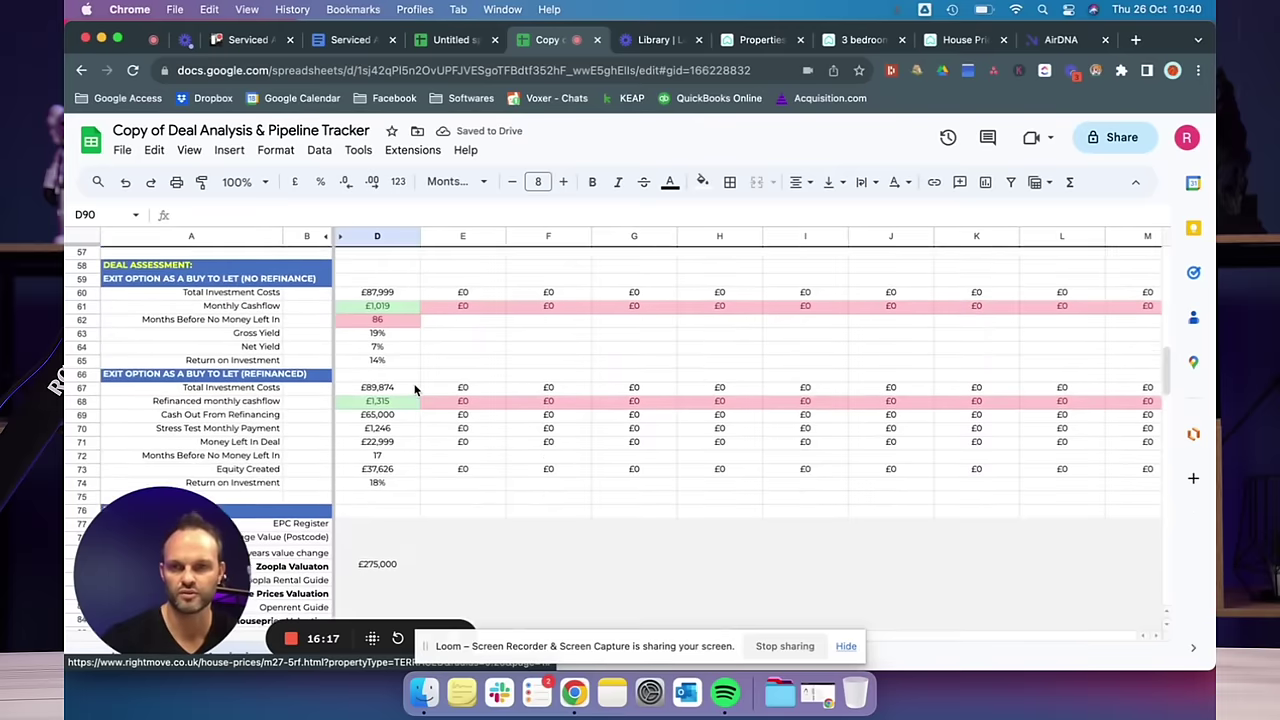
scroll(419, 400, "up", 2)
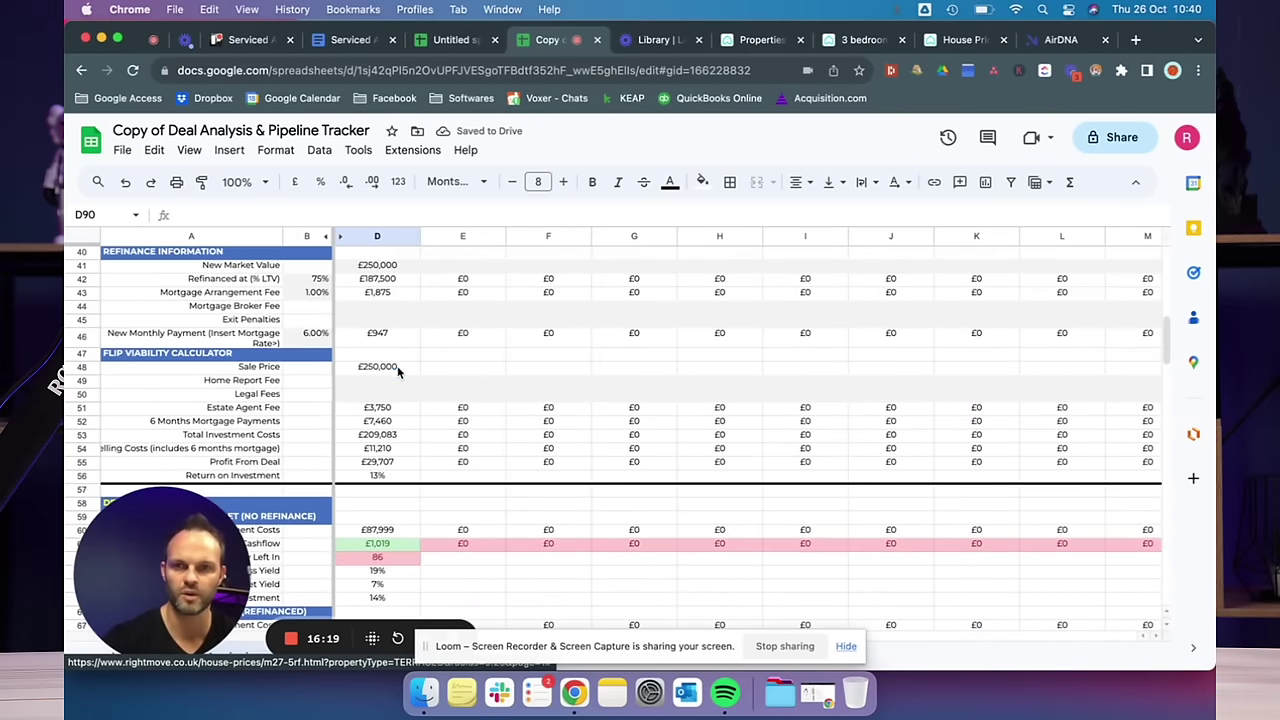
left_click(397, 368)
scroll(397, 370, "up", 4)
left_click(386, 374)
type("26")
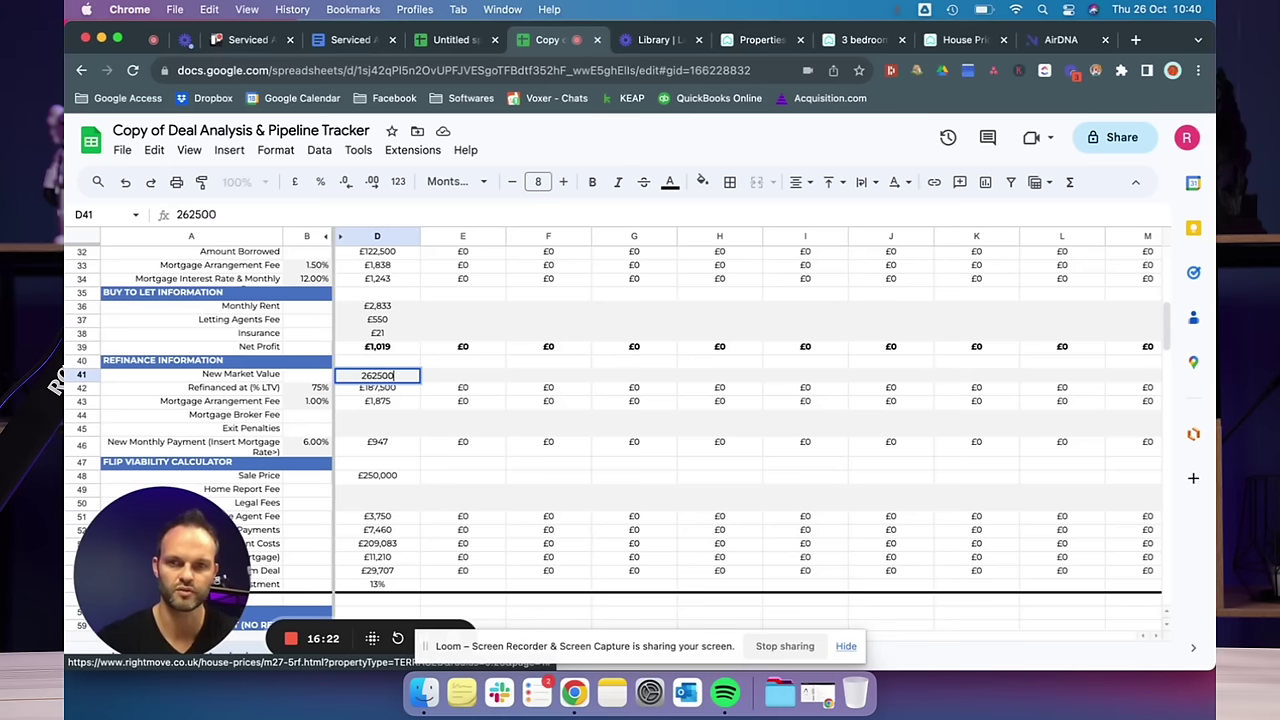
key("Return")
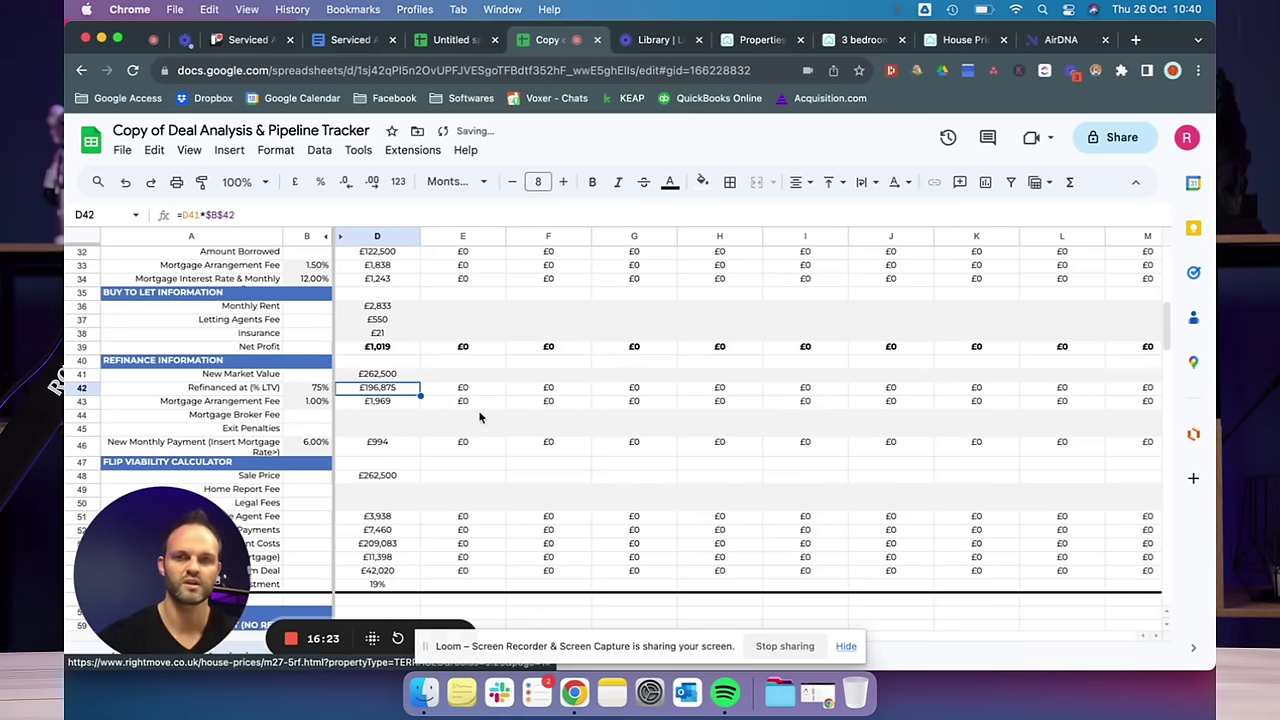
Review the refinanced buy-to-let results in column D, covering months before no money left in, money left in deal, investment costs and cashflow
scroll(586, 462, "down", 10)
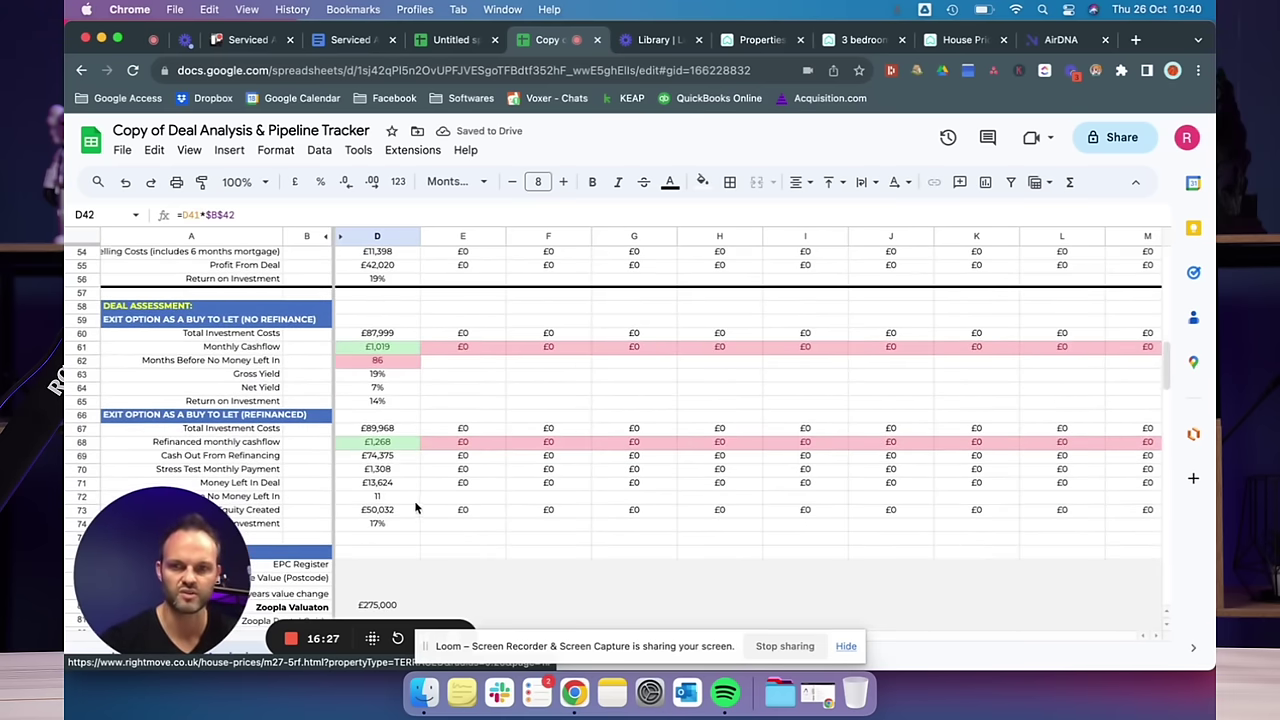
left_click(410, 499)
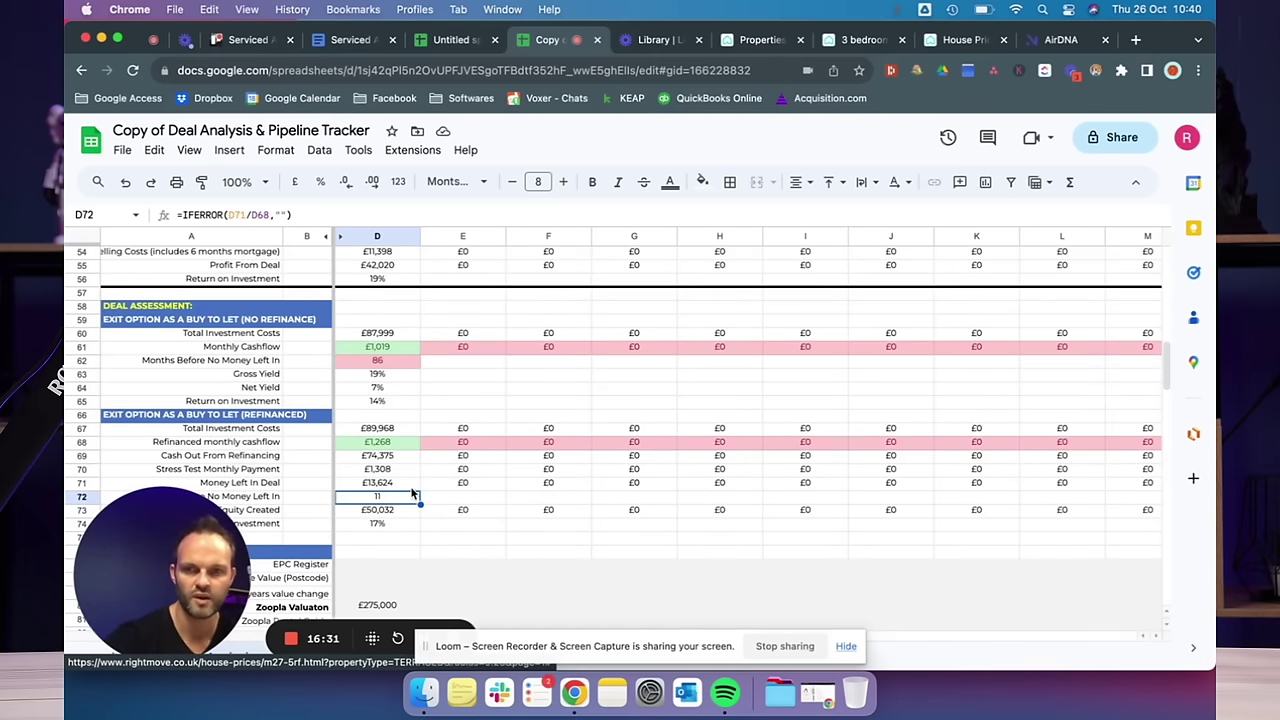
left_click(411, 485)
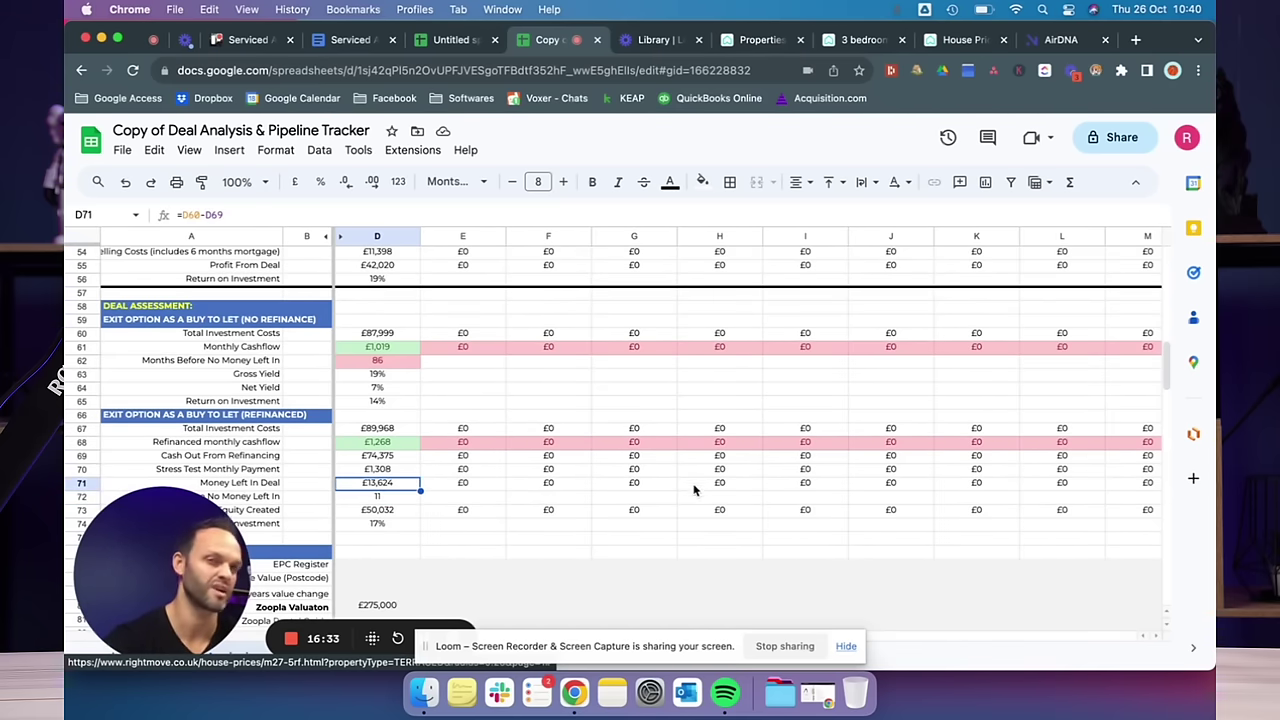
left_click(380, 432)
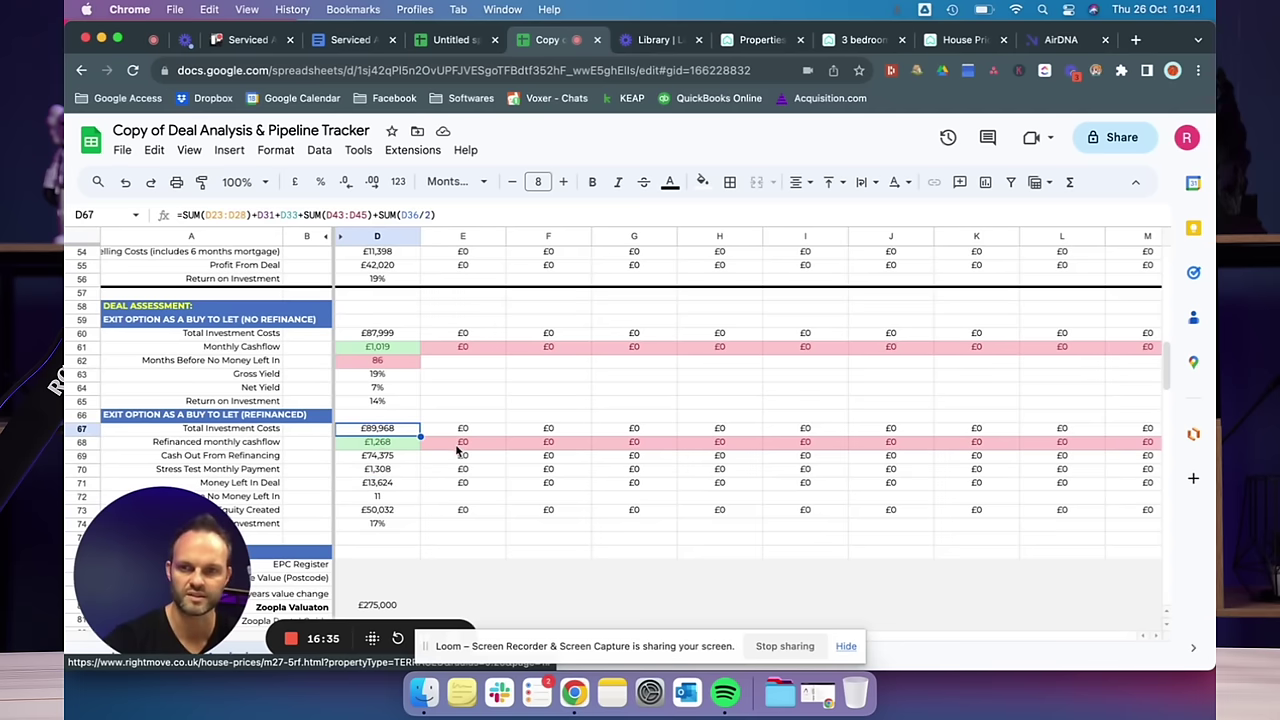
key("Down")
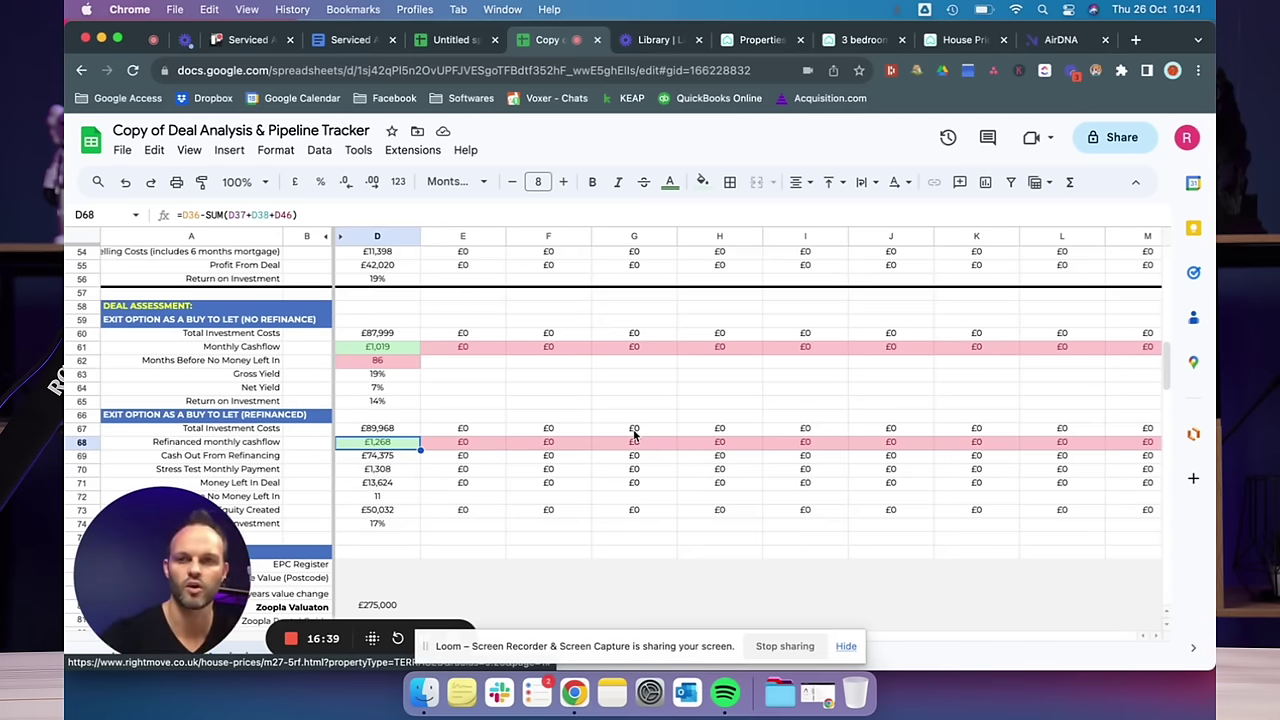
Switch to the Rightmove search results and look through the Manchester listings for other three-bedroom properties up to £250,000
scroll(633, 435, "up", 4)
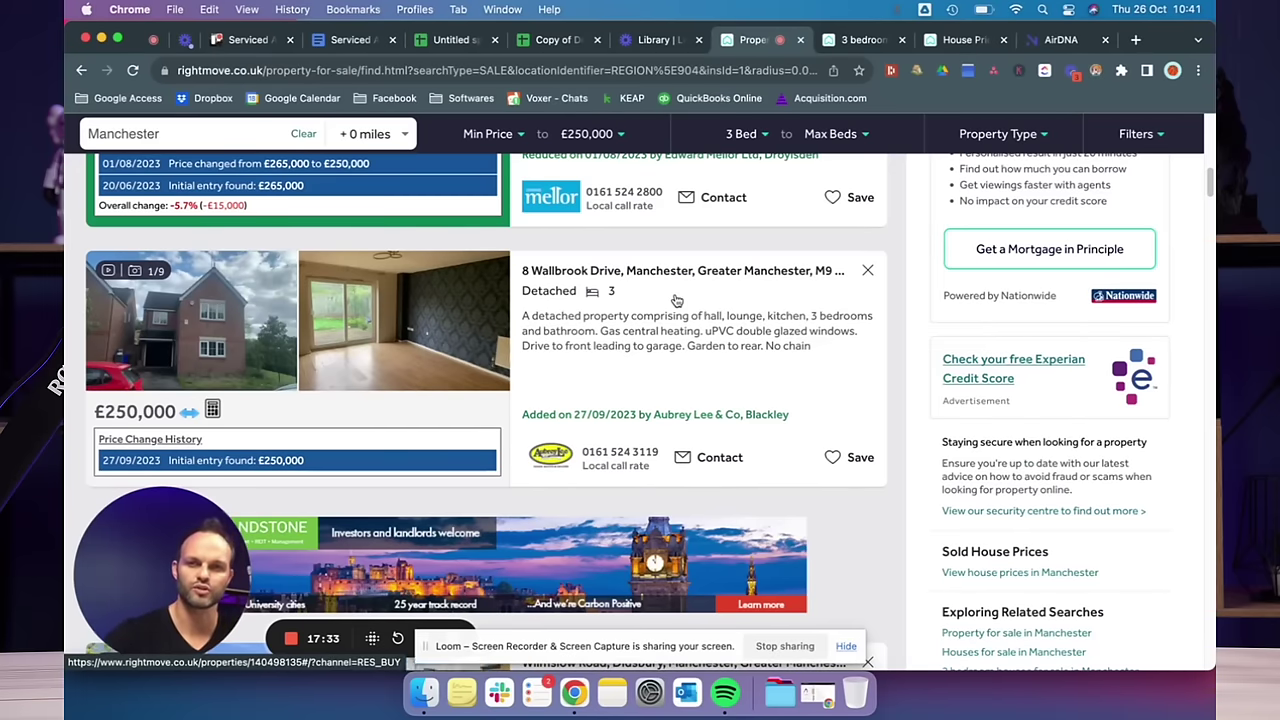
scroll(674, 292, "up", 20)
scroll(674, 292, "down", 3)
scroll(677, 301, "down", 15)
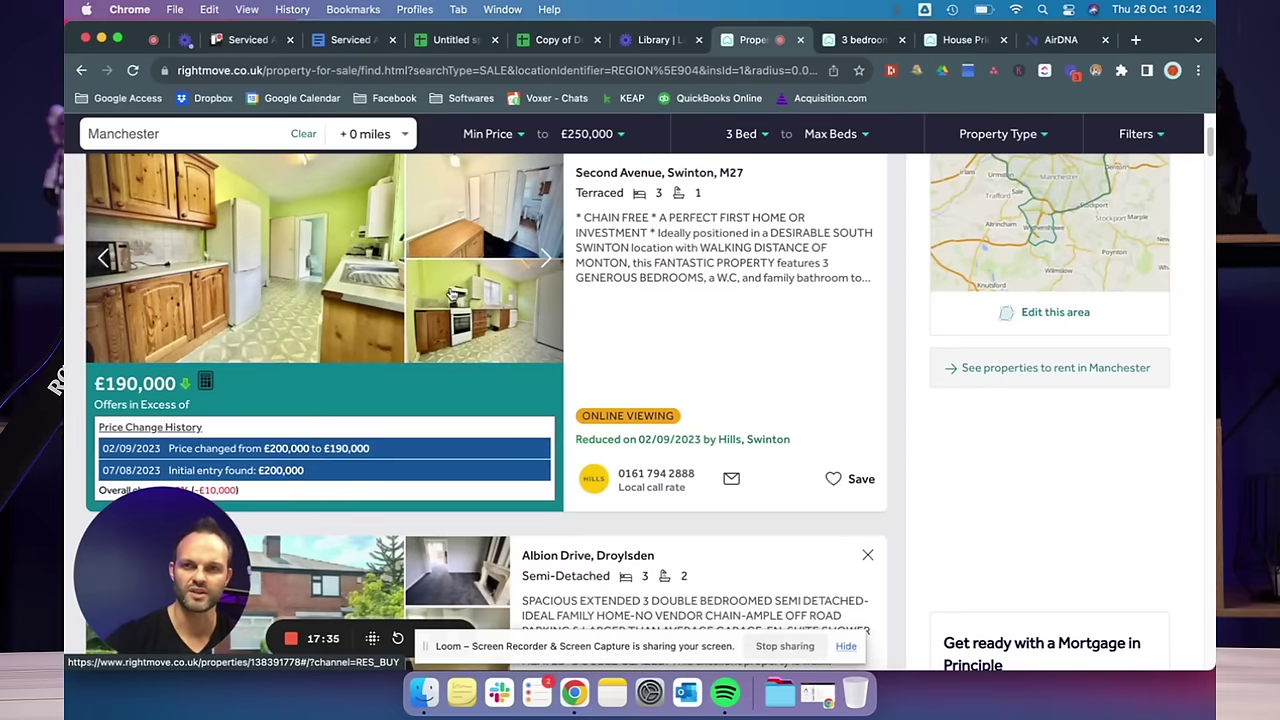
scroll(452, 294, "down", 8)
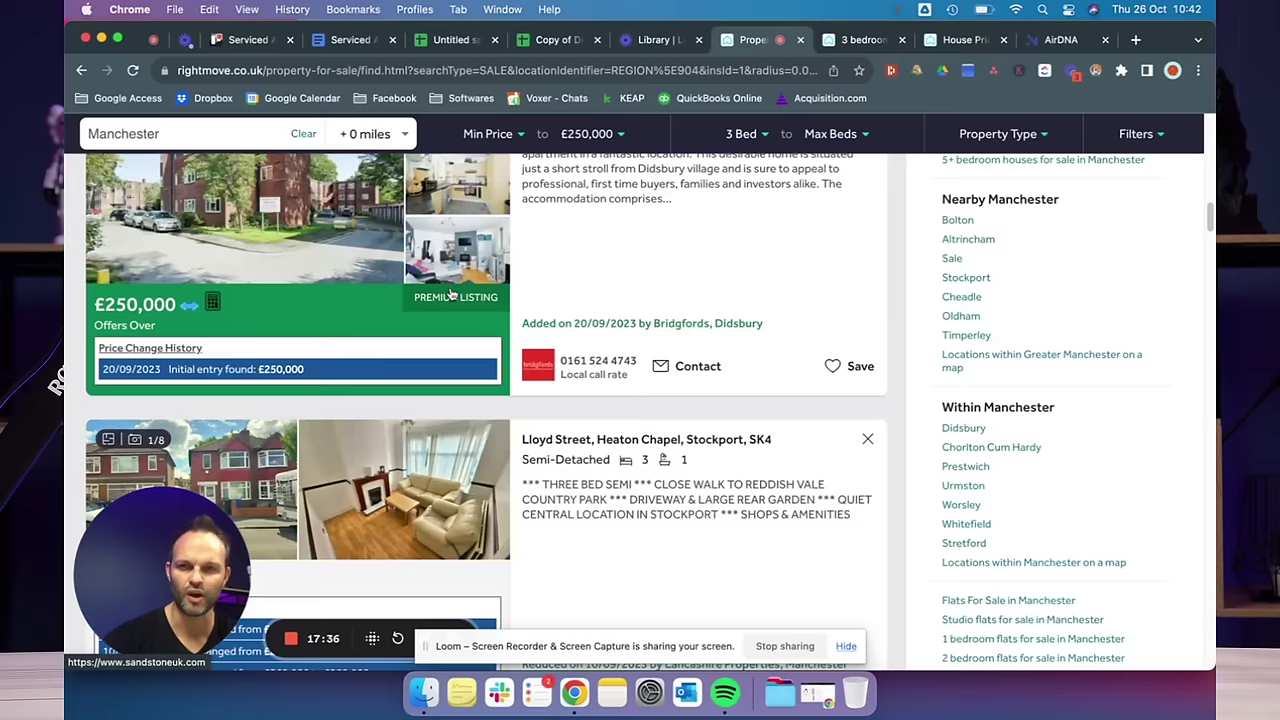
scroll(452, 294, "down", 5)
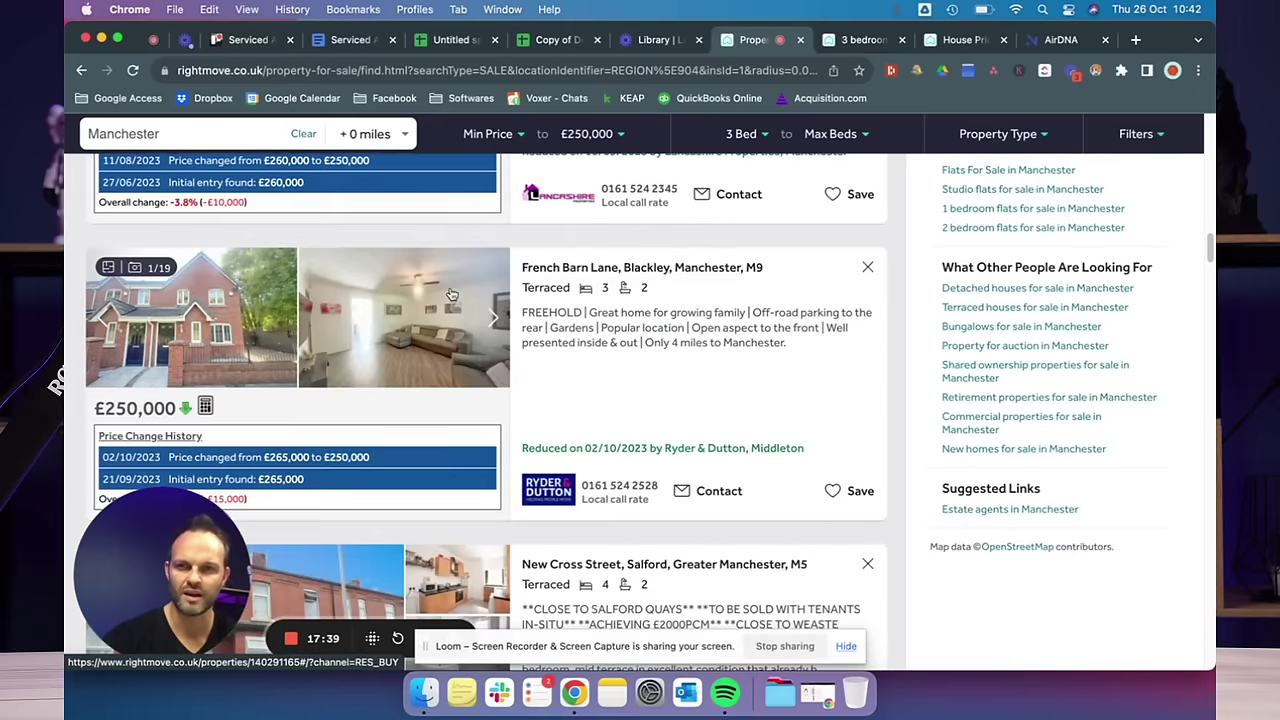
scroll(490, 216, "down", 3)
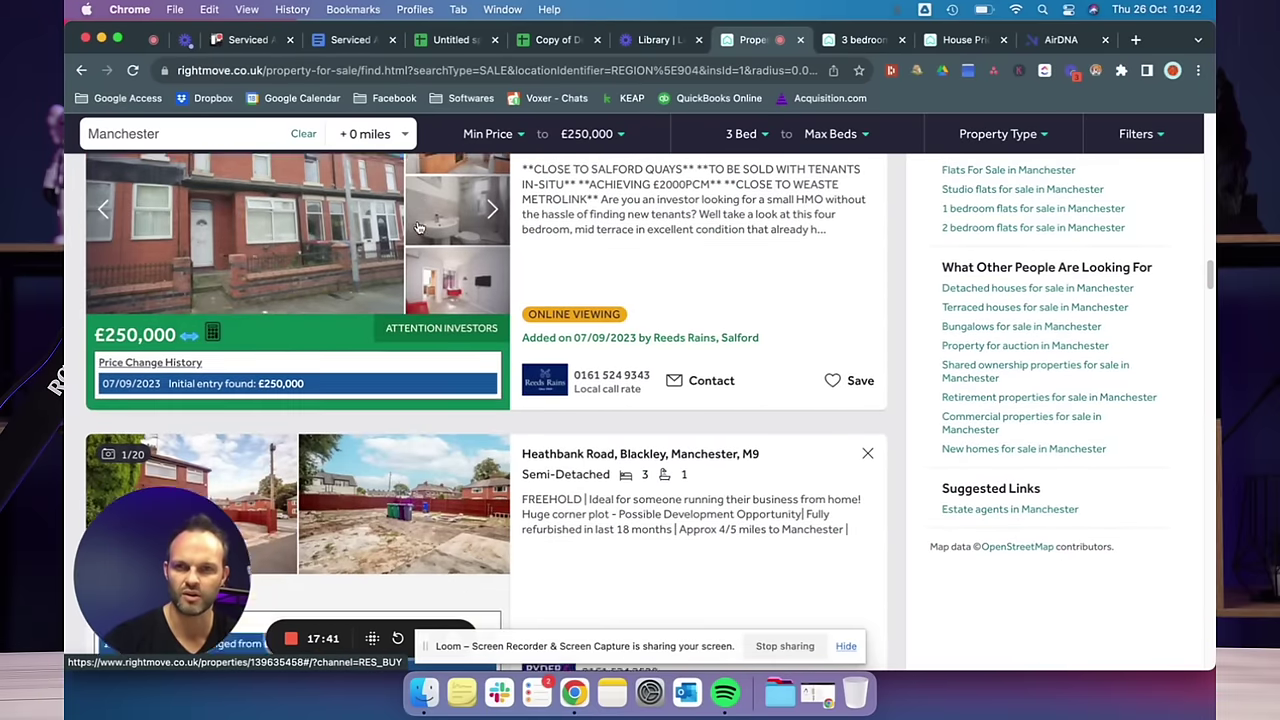
Look through the photos of further Manchester listings, including the Audenshaw terraced house and the Salford semi-detached house requiring modernisation
left_click(494, 340)
left_click(494, 340)
left_click(494, 340)
scroll(497, 347, "down", 7)
scroll(497, 343, "down", 5)
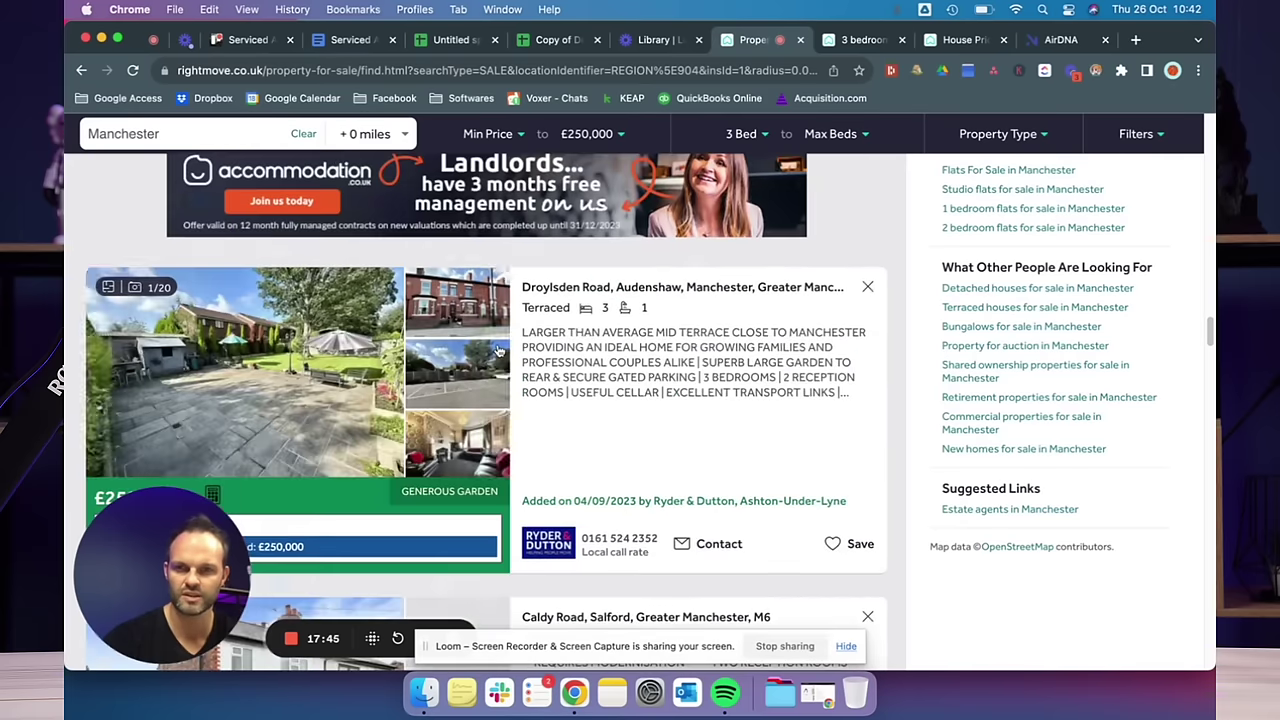
left_click(488, 278)
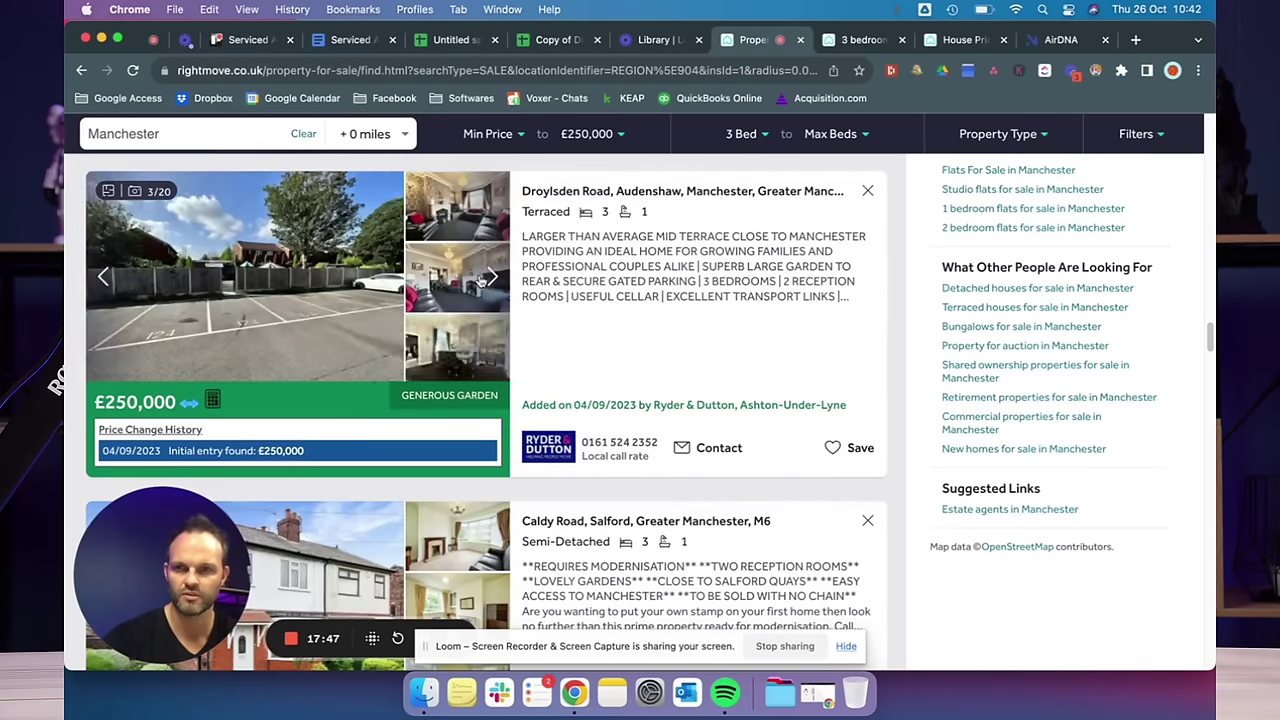
scroll(484, 300, "down", 4)
left_click(490, 318)
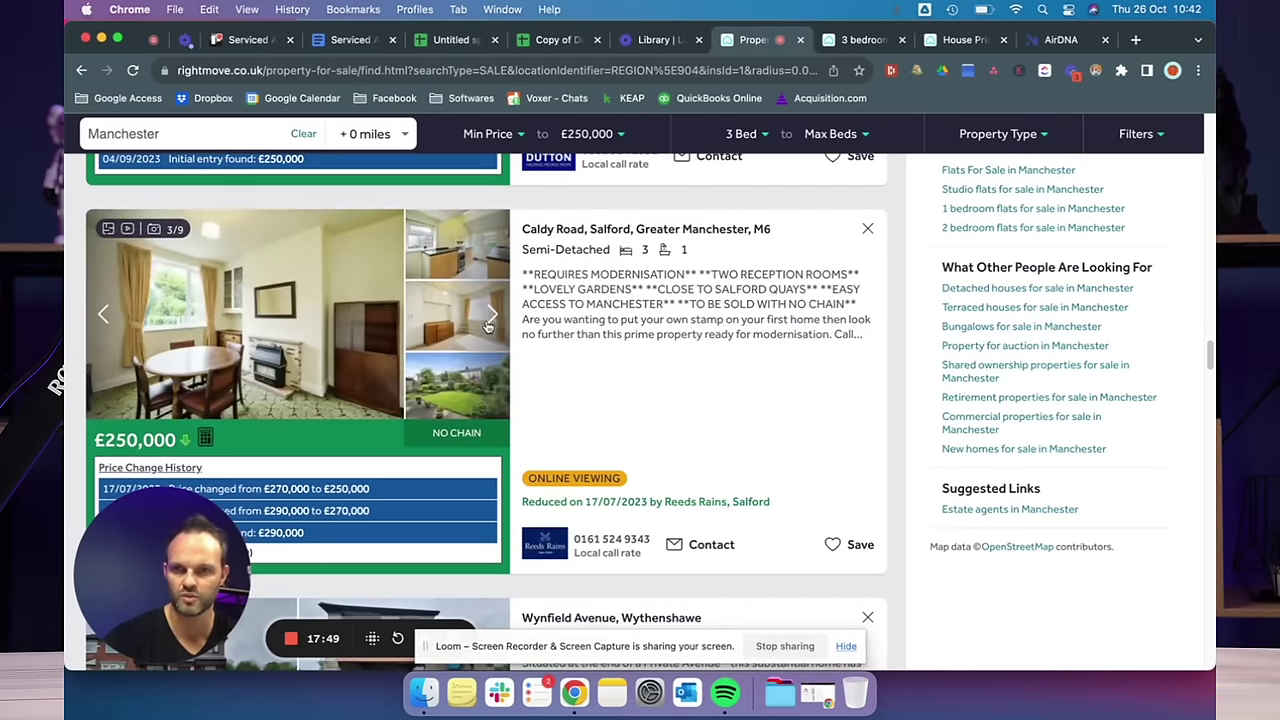
Go through the remaining photos of the Salford semi-detached house requiring modernisation and check its location map and price change history
scroll(490, 325, "down", 4)
scroll(492, 340, "up", 4)
left_click(493, 350)
left_click(494, 352)
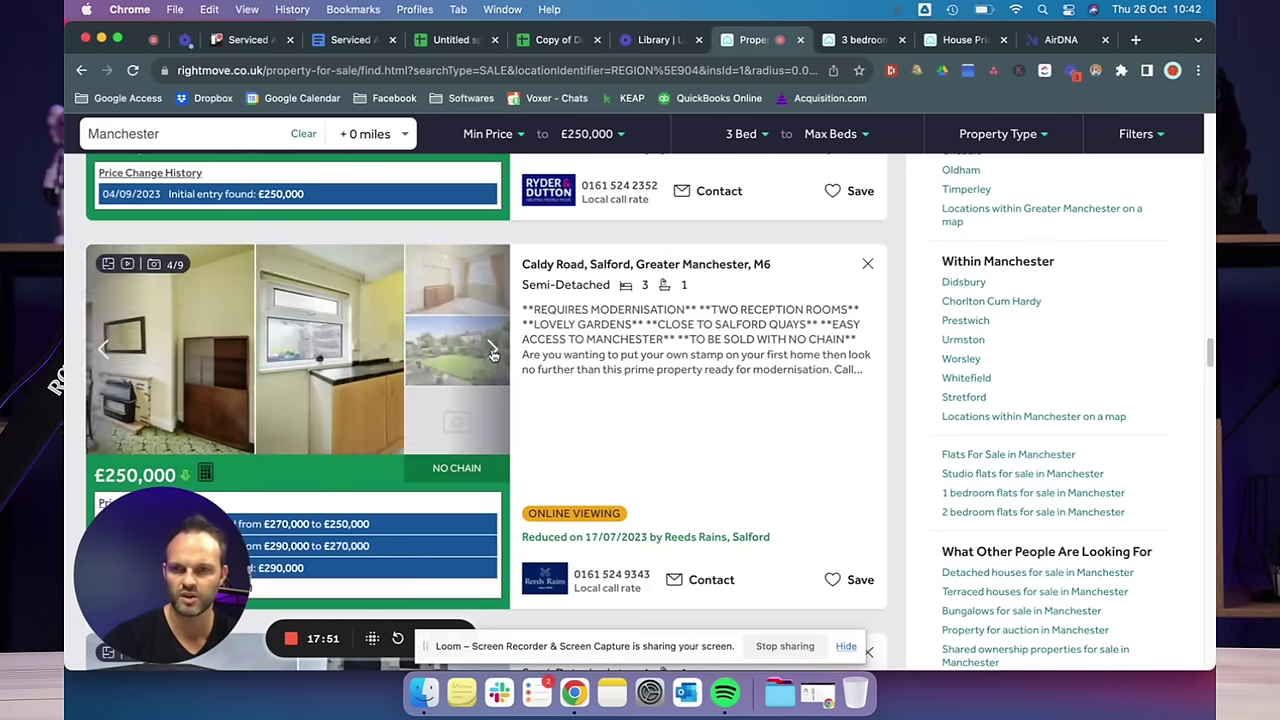
left_click(494, 352)
left_click(494, 352)
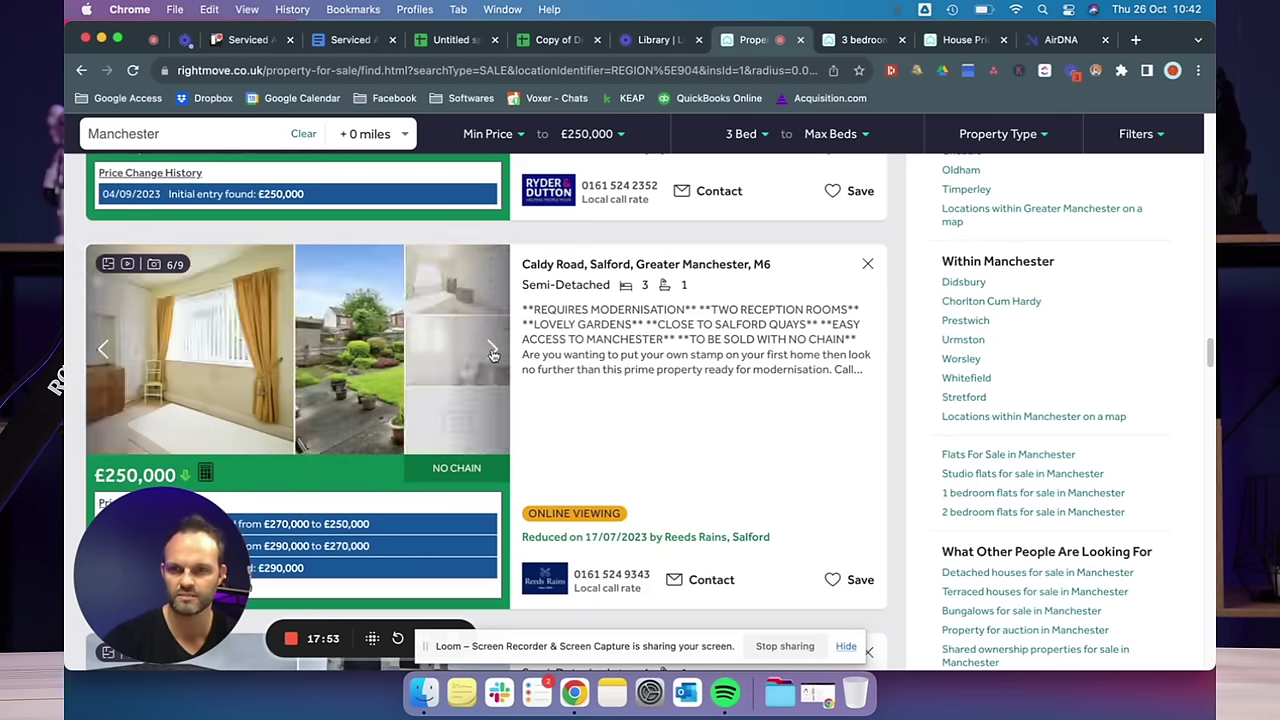
left_click(494, 352)
left_click(494, 352)
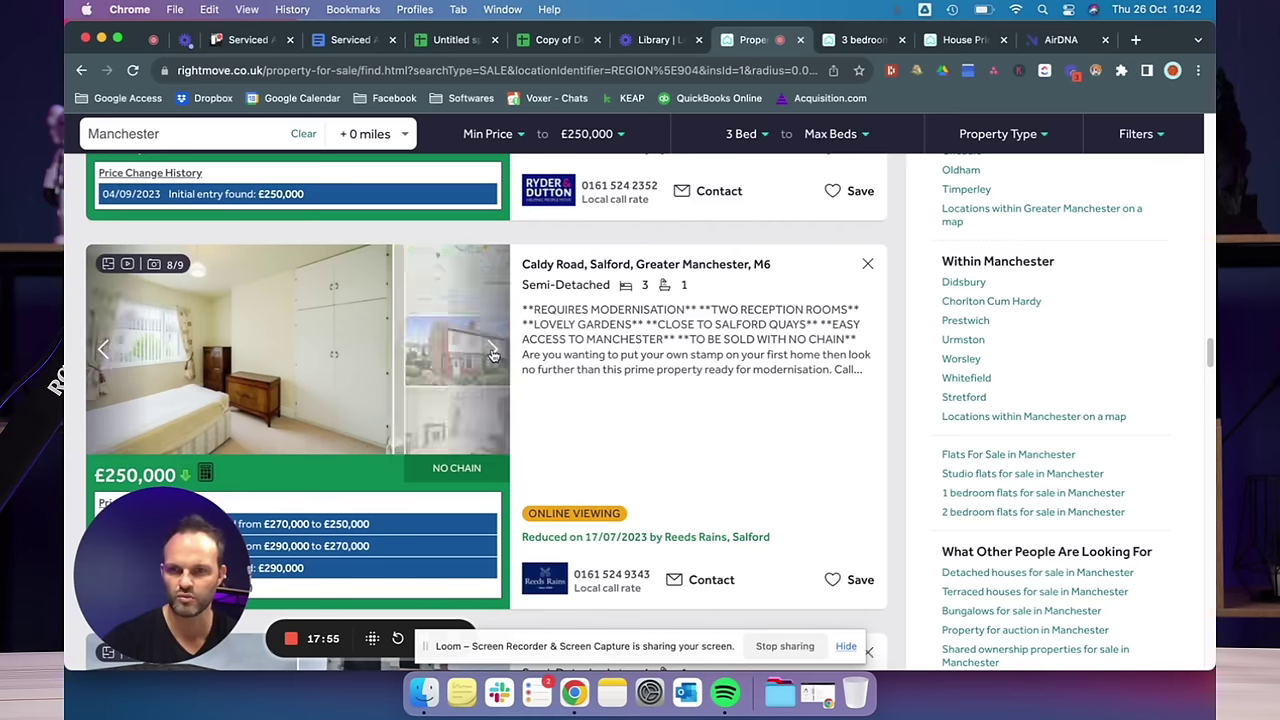
left_click(494, 352)
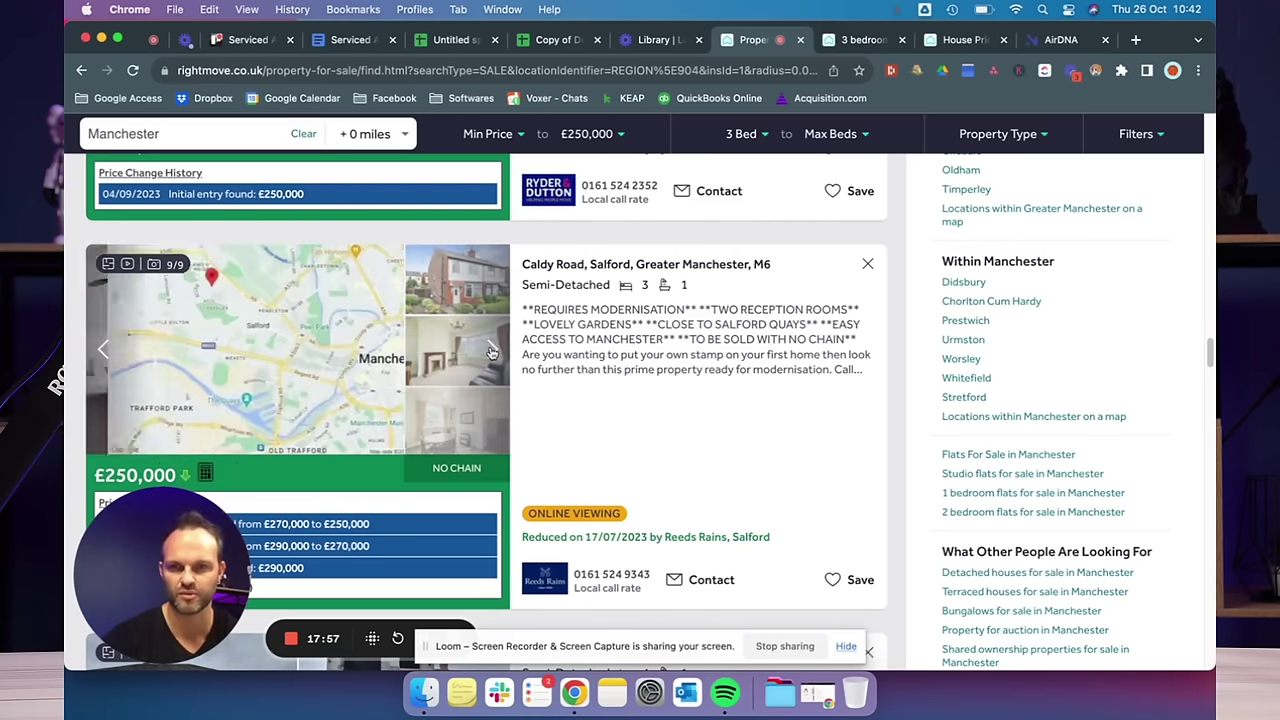
scroll(375, 463, "down", 2)
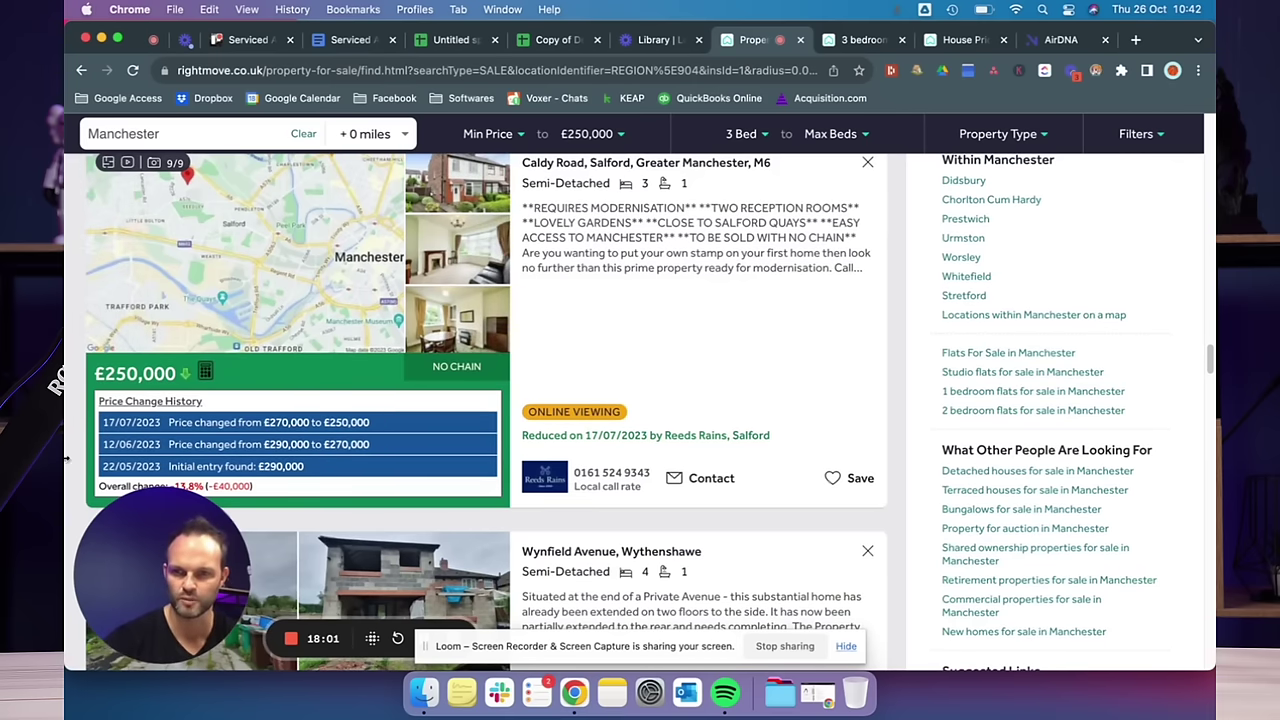
scroll(384, 418, "up", 2)
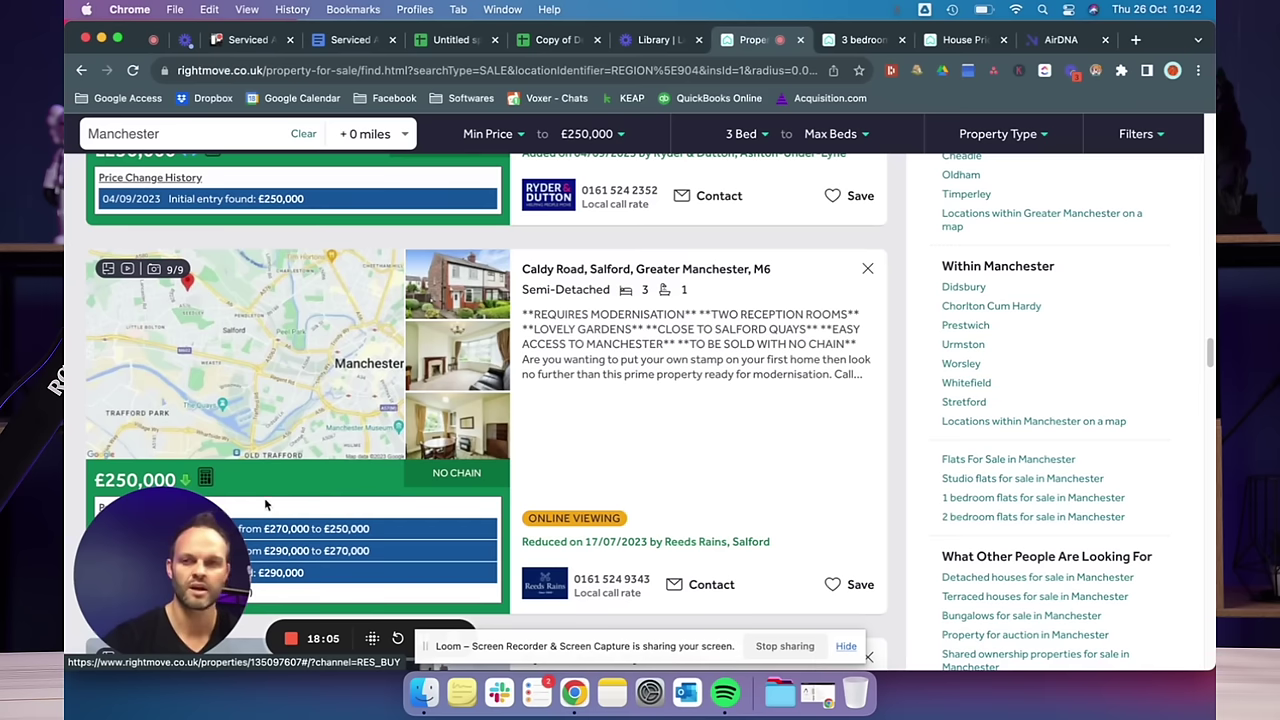
scroll(711, 277, "down", 3)
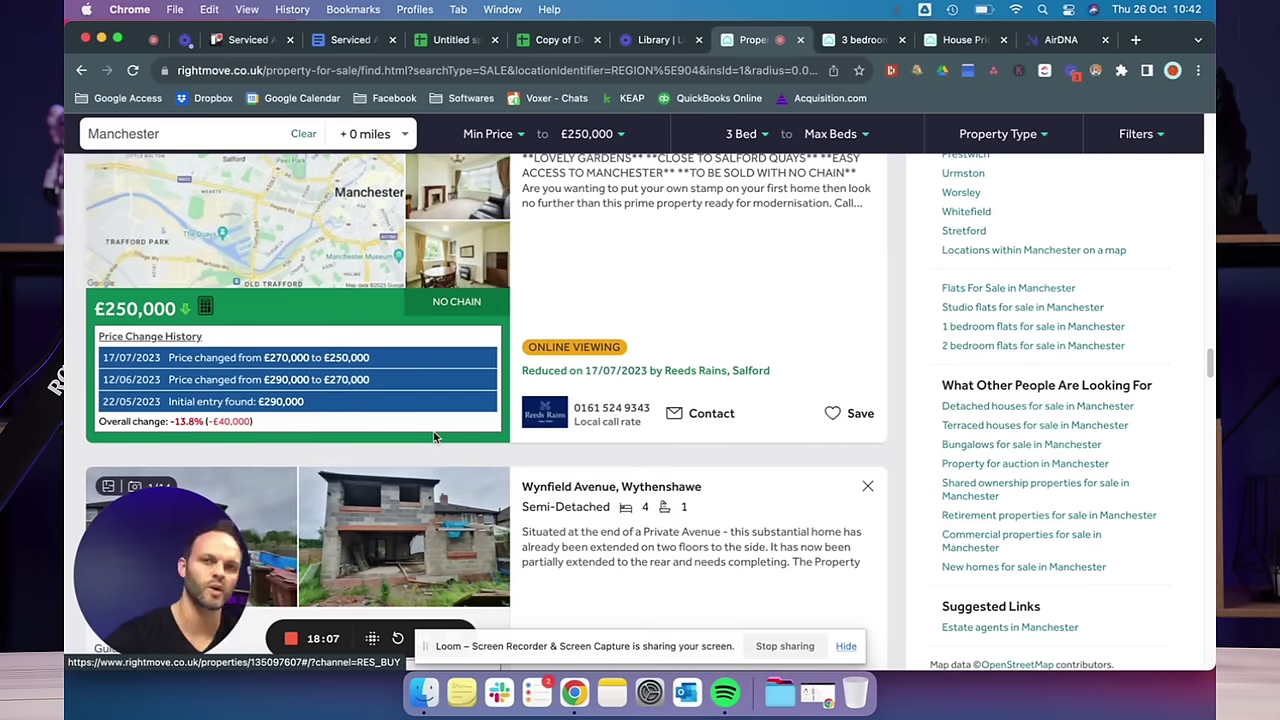
Check further Manchester listings down to the Swinton semi-detached house, including the price change history of the M23 end-of-terrace house
scroll(478, 415, "down", 6)
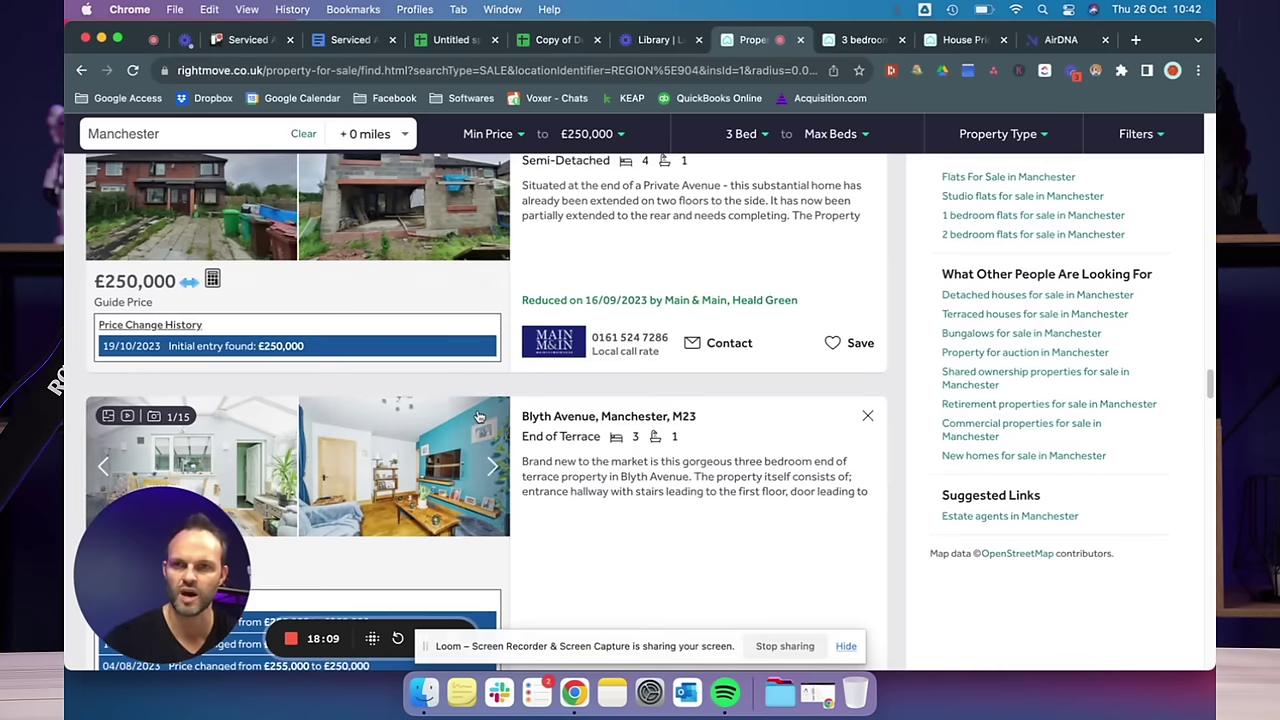
scroll(478, 415, "down", 2)
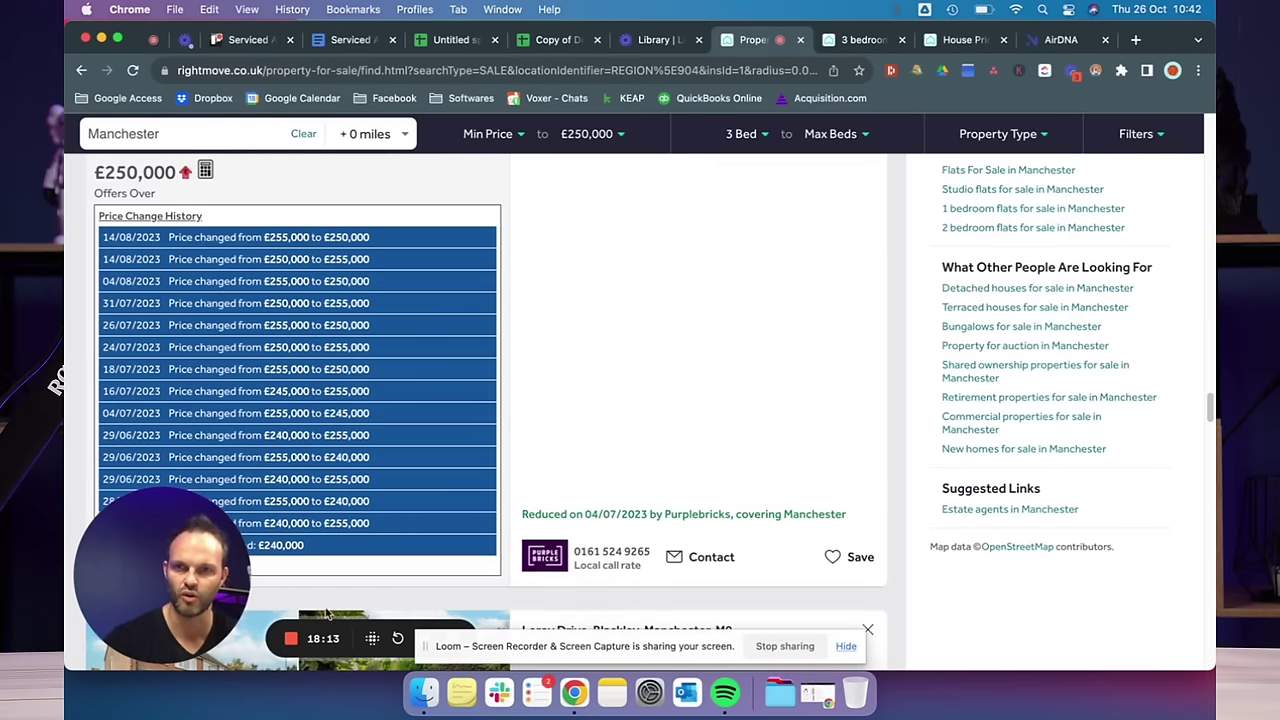
scroll(400, 361, "up", 3)
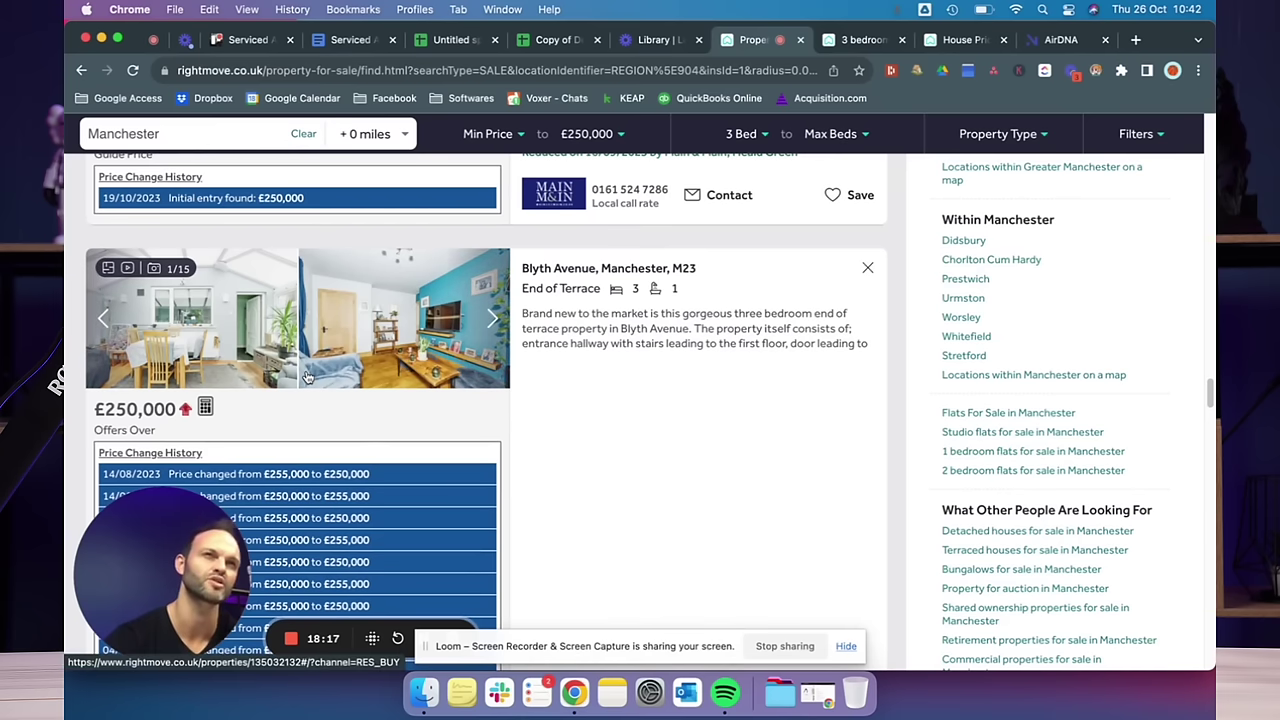
scroll(332, 466, "down", 4)
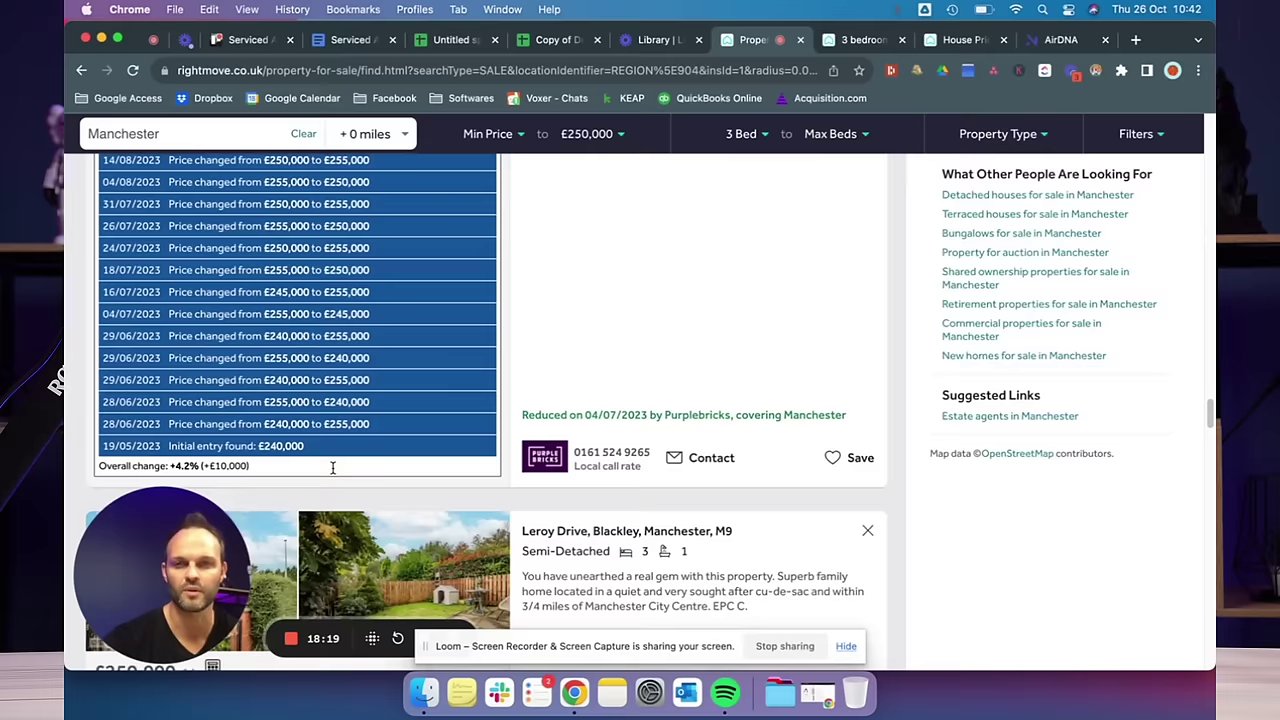
scroll(332, 466, "down", 8)
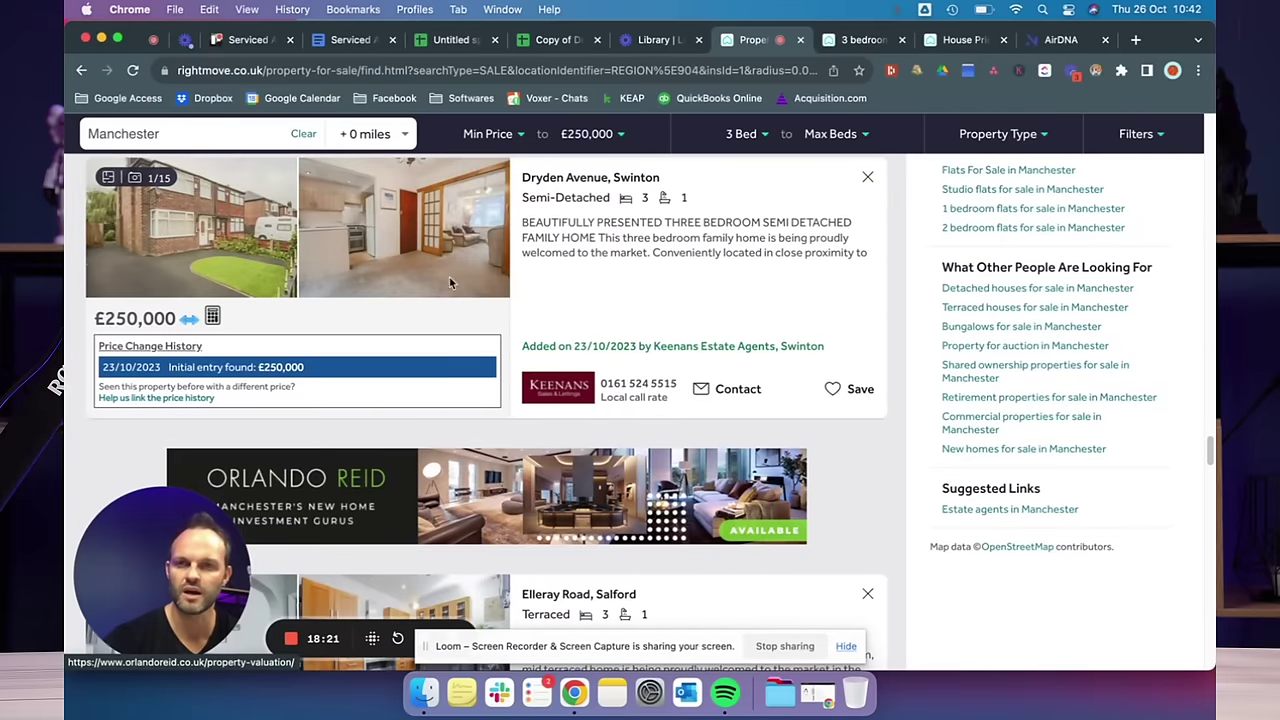
Look through the first photos of the three-bedroom Swinton semi-detached house and return to its opening photo
left_click(492, 229)
left_click(492, 229)
left_click(492, 229)
left_click(492, 229)
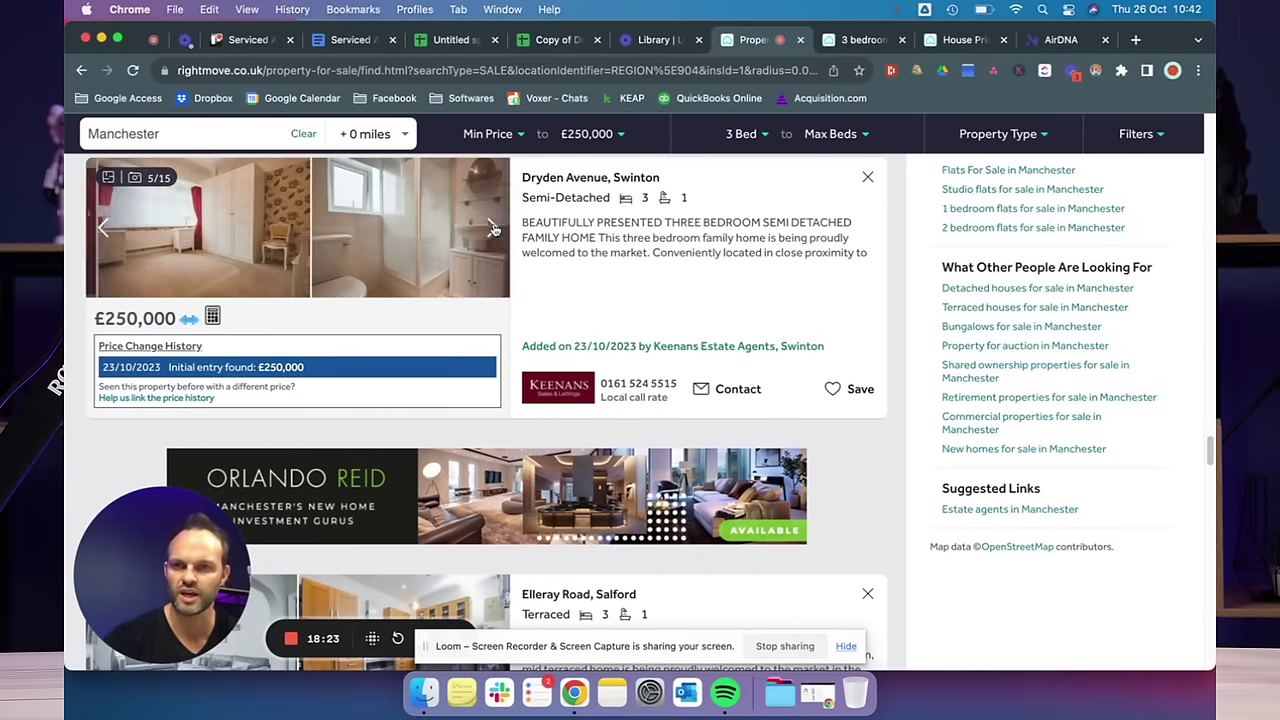
left_click(103, 229)
left_click(103, 229)
left_click(103, 229)
left_click(103, 229)
scroll(310, 300, "up", 2)
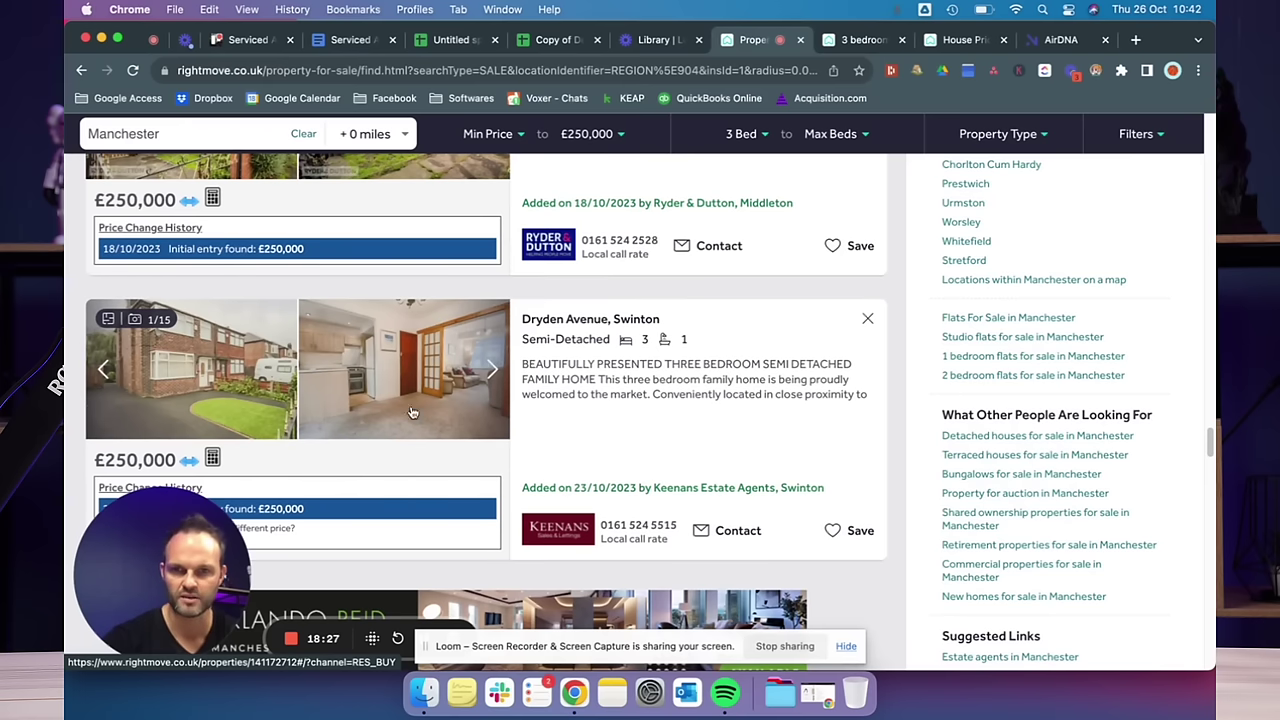
Open the Swinton semi-detached listing in a separate tab and view its floor plan
left_click(380, 397, "super")
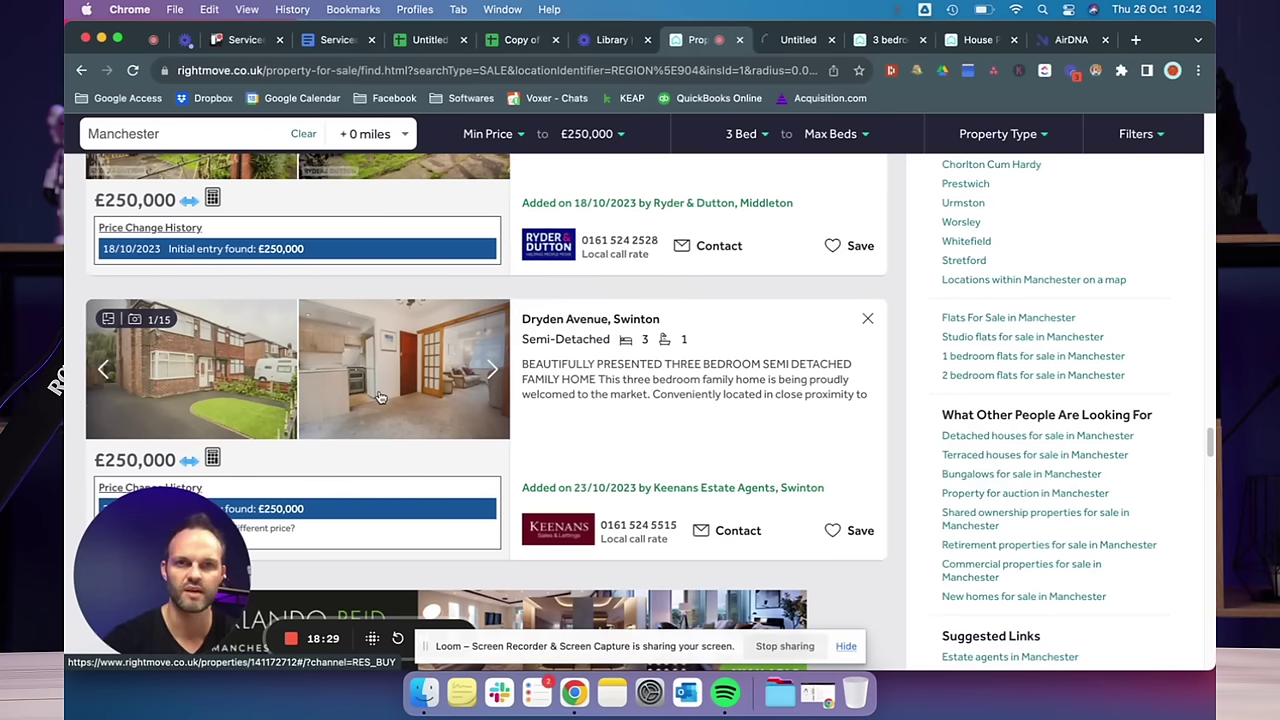
left_click(790, 40)
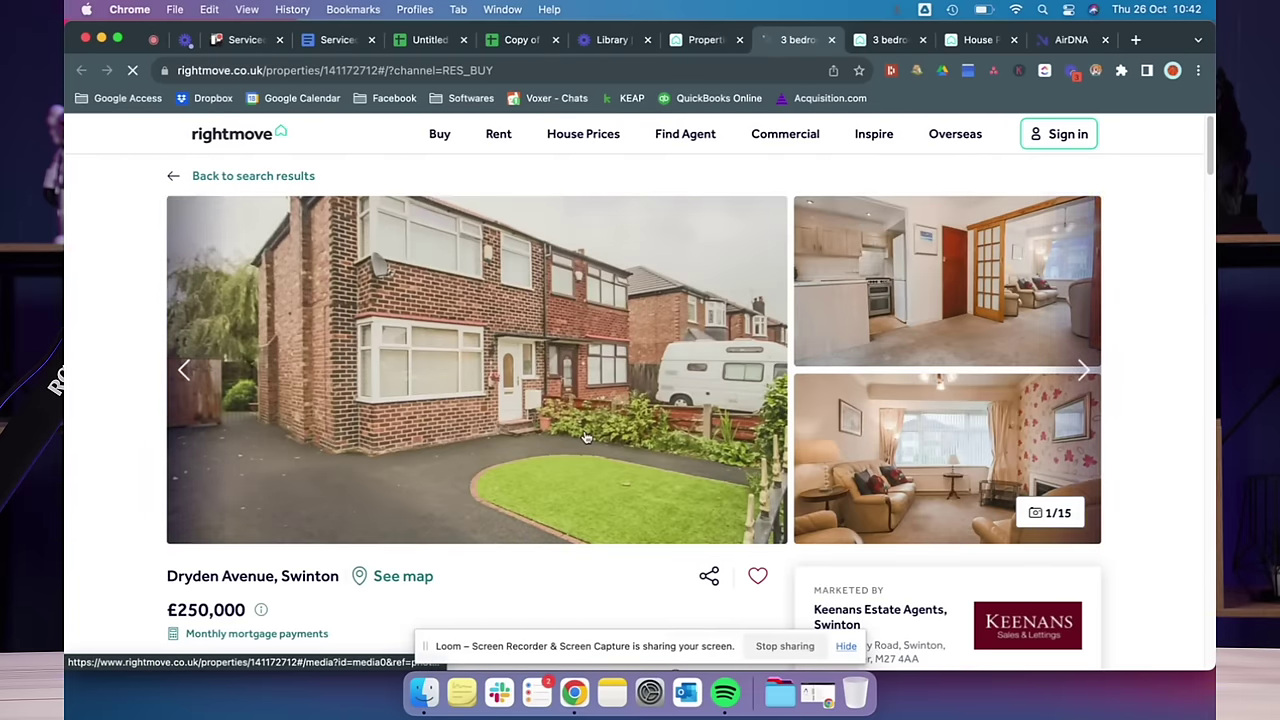
scroll(560, 400, "down", 5)
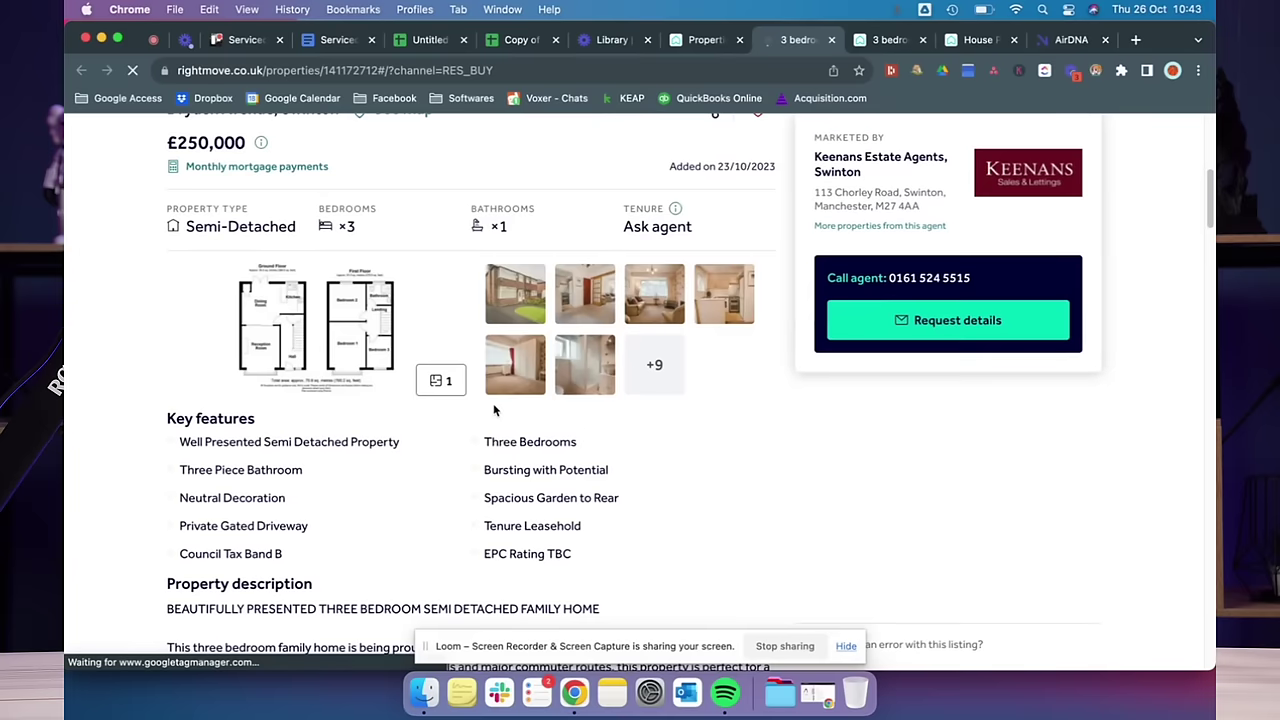
left_click(440, 379)
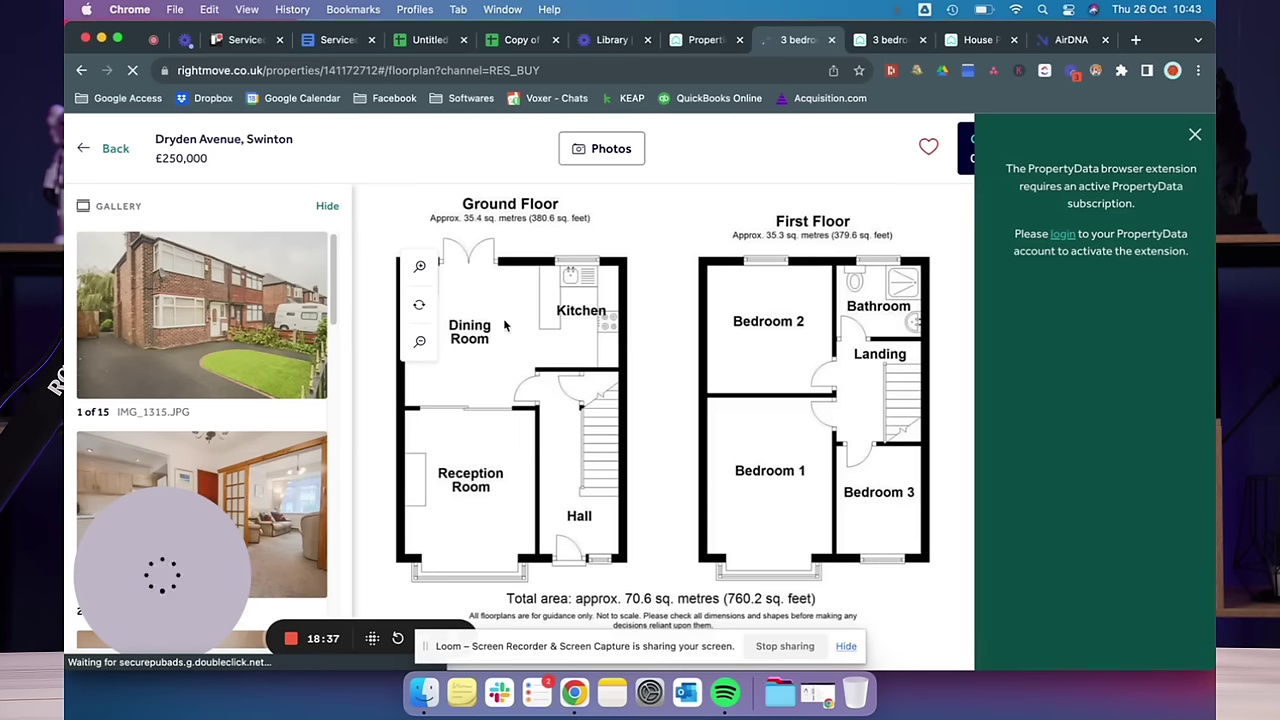
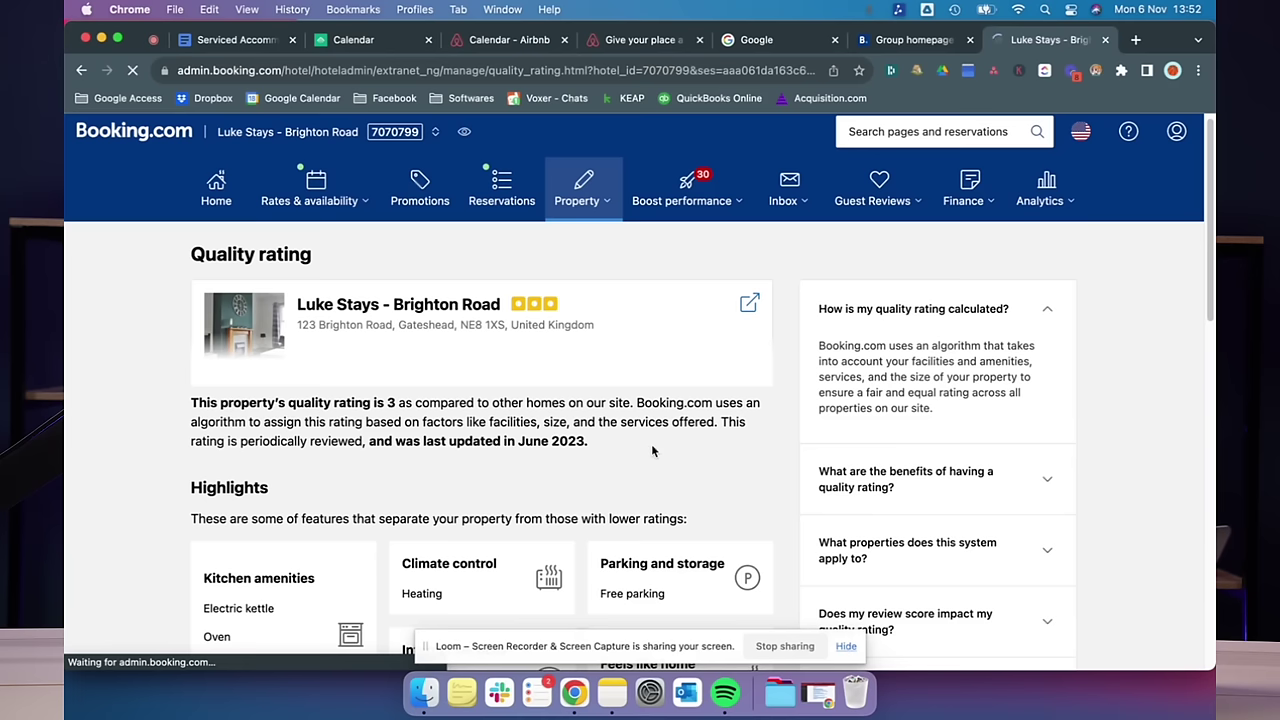
In the Booking.com extranet, open the Opportunity Center for the property
left_click(610, 203)
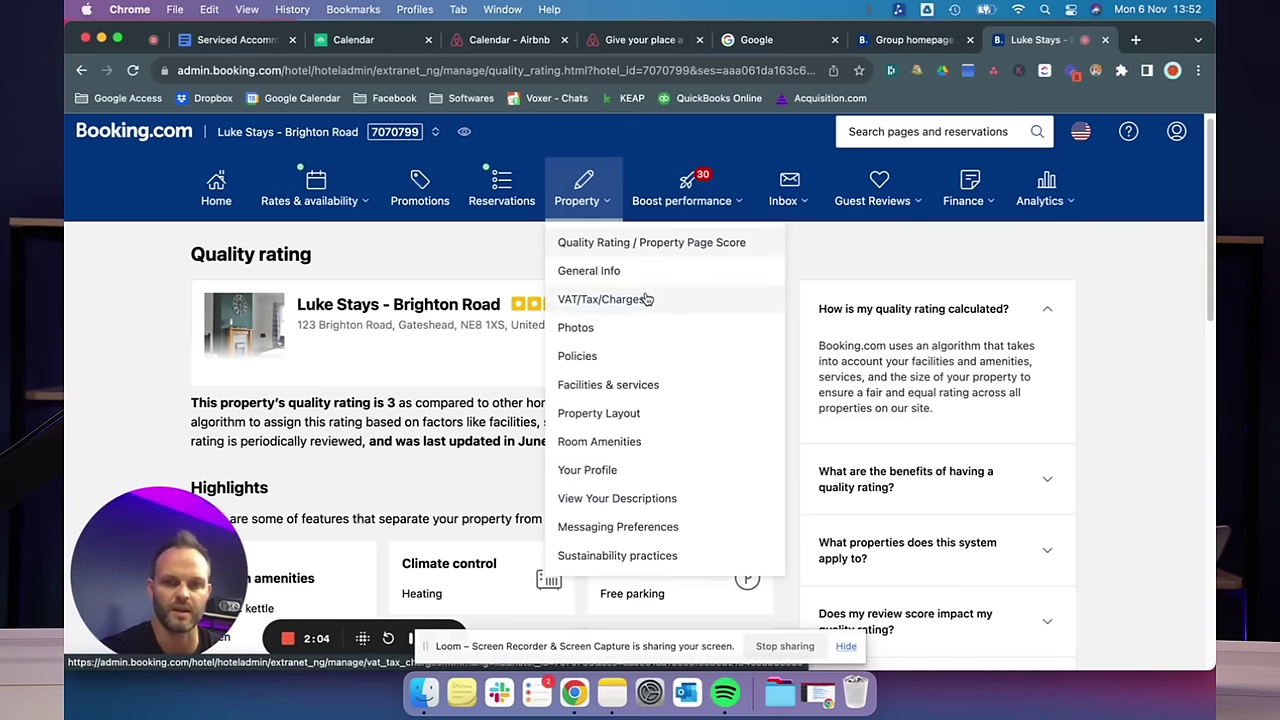
left_click(725, 203)
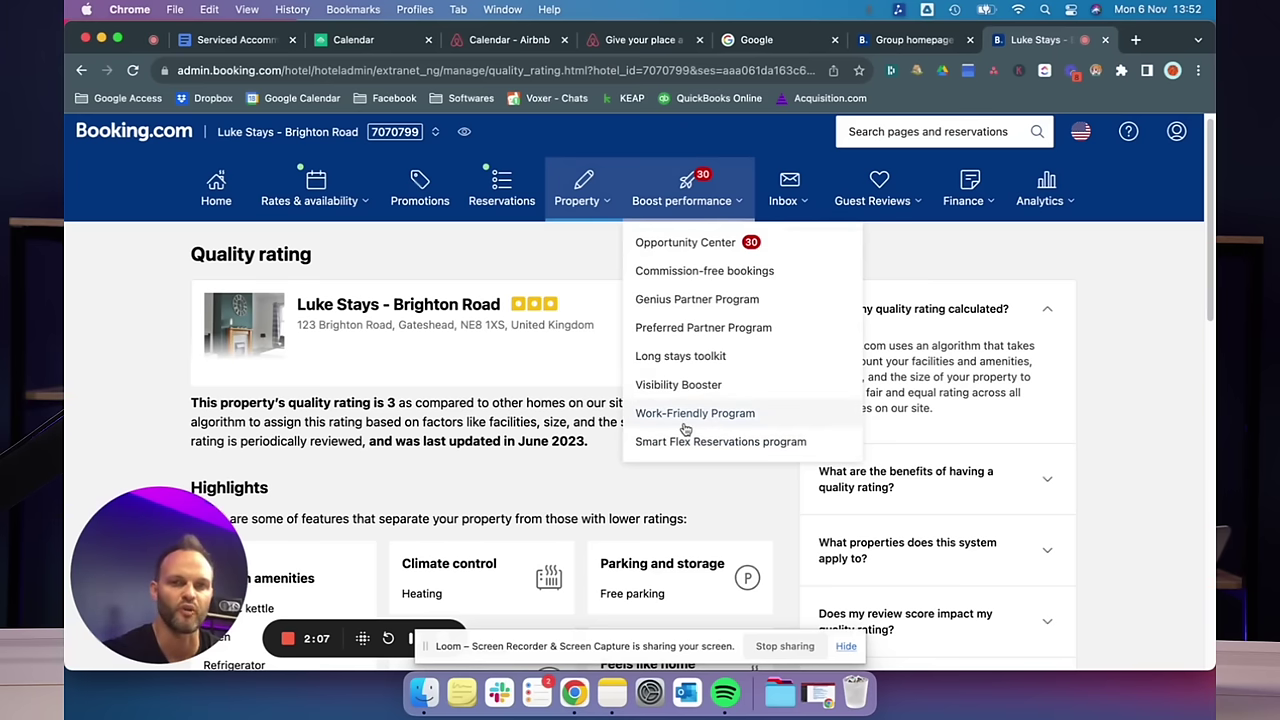
left_click(694, 244)
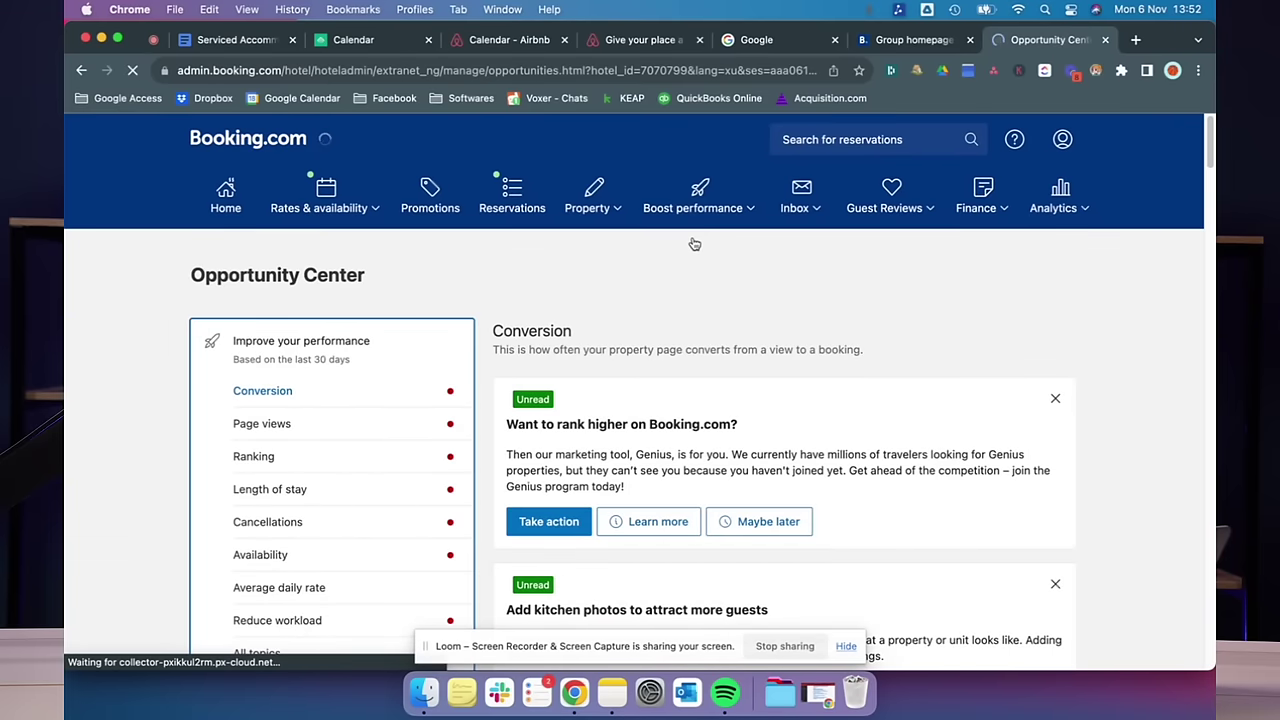
Look through the Conversion recommendations, including kitchen photos, mobile rates, weekly and monthly rate plans, parking details and country rates
scroll(813, 326, "down", 3)
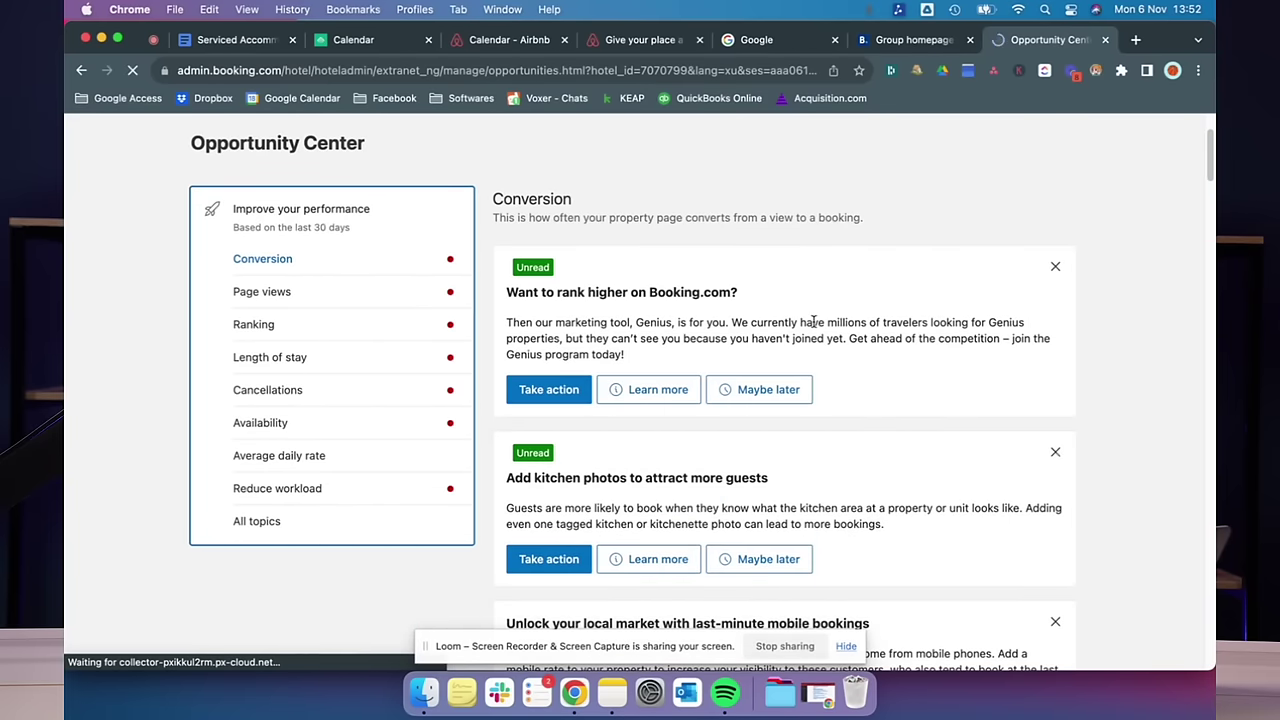
scroll(907, 348, "down", 3)
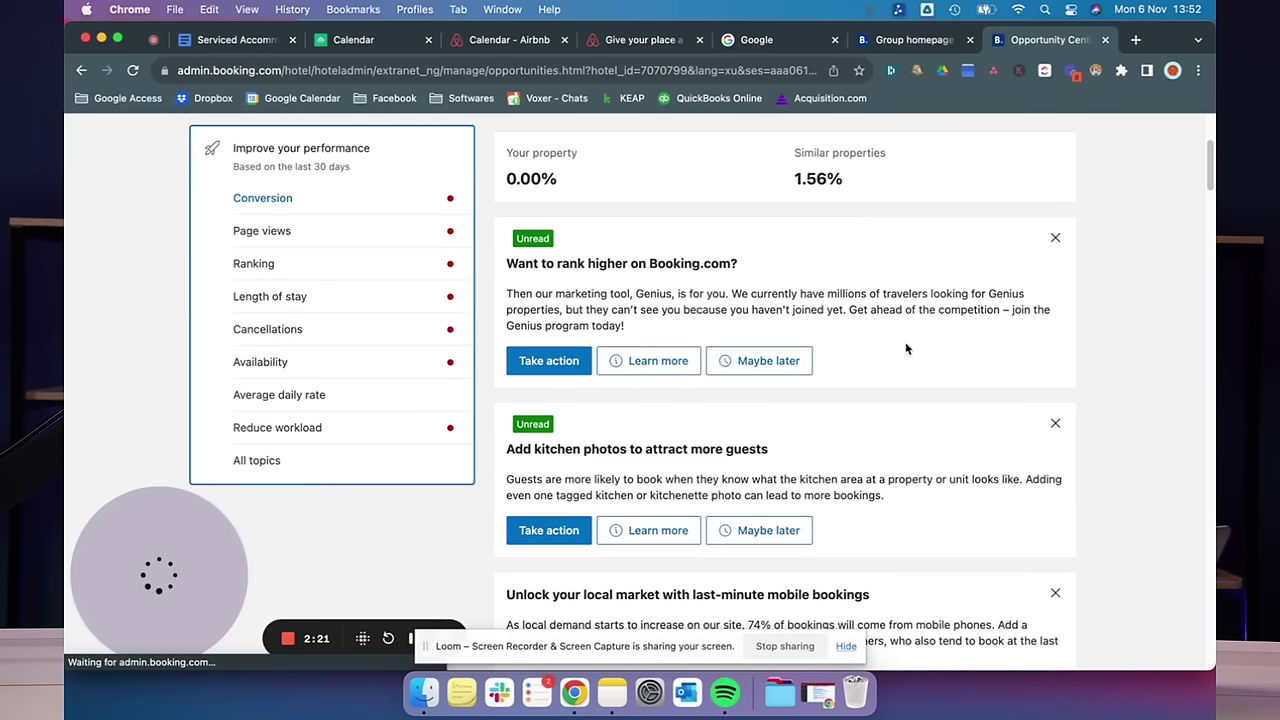
scroll(907, 348, "down", 3)
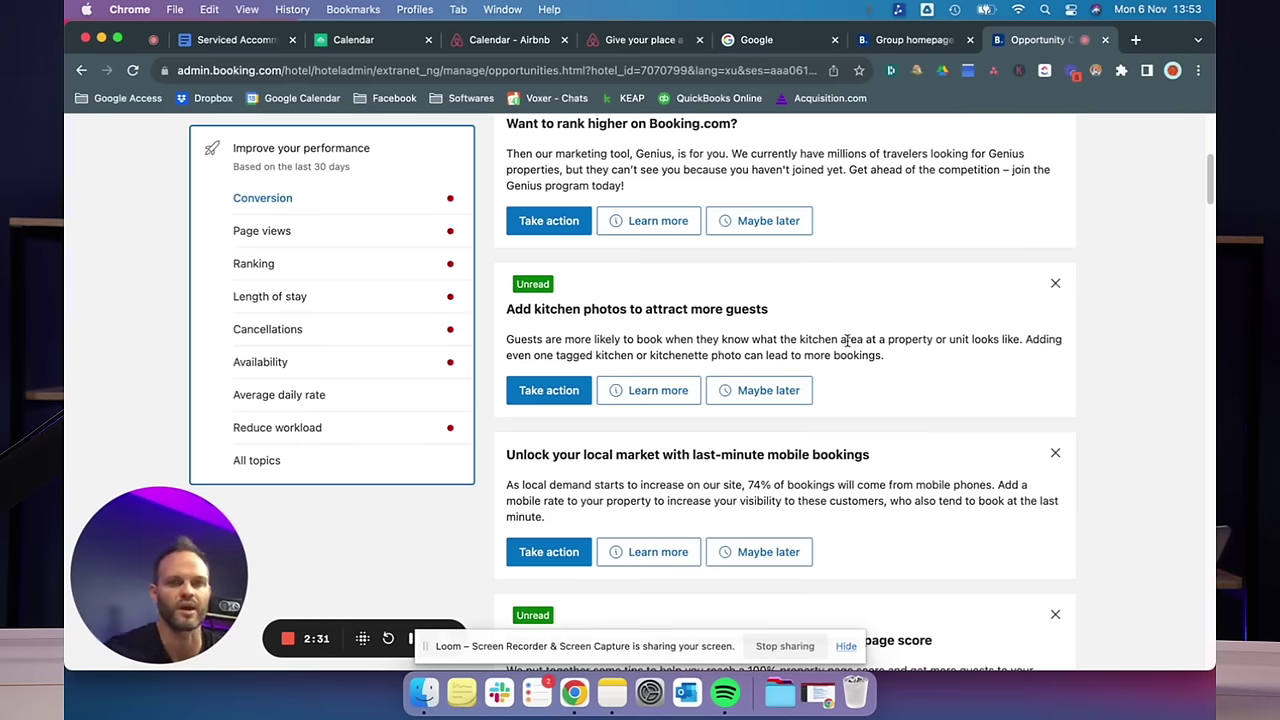
scroll(905, 365, "down", 5)
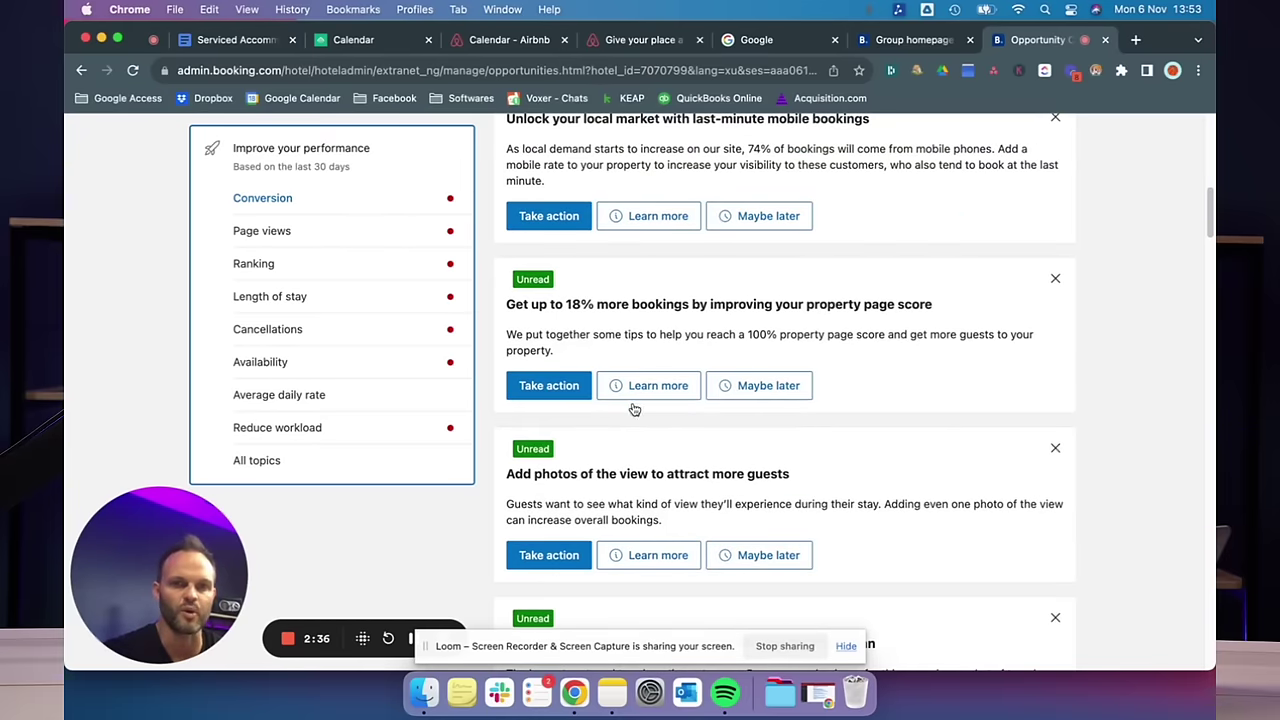
scroll(932, 403, "down", 7)
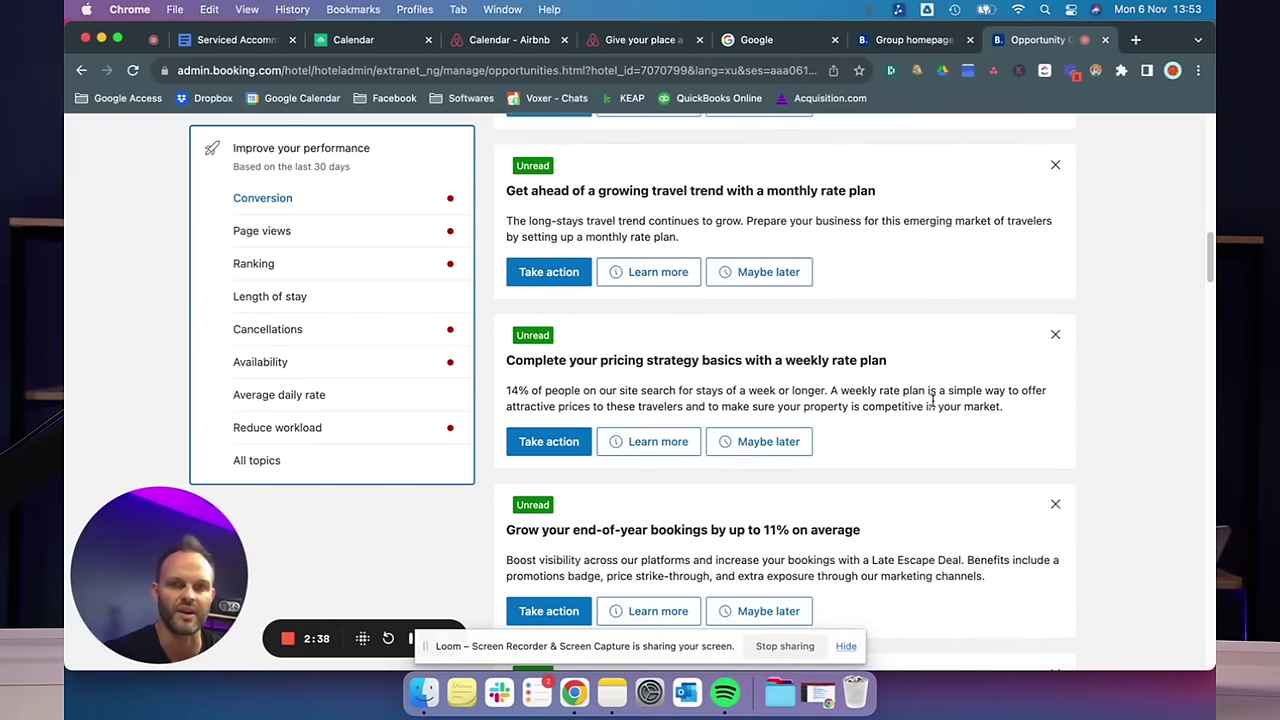
scroll(932, 403, "down", 3)
scroll(932, 403, "down", 3)
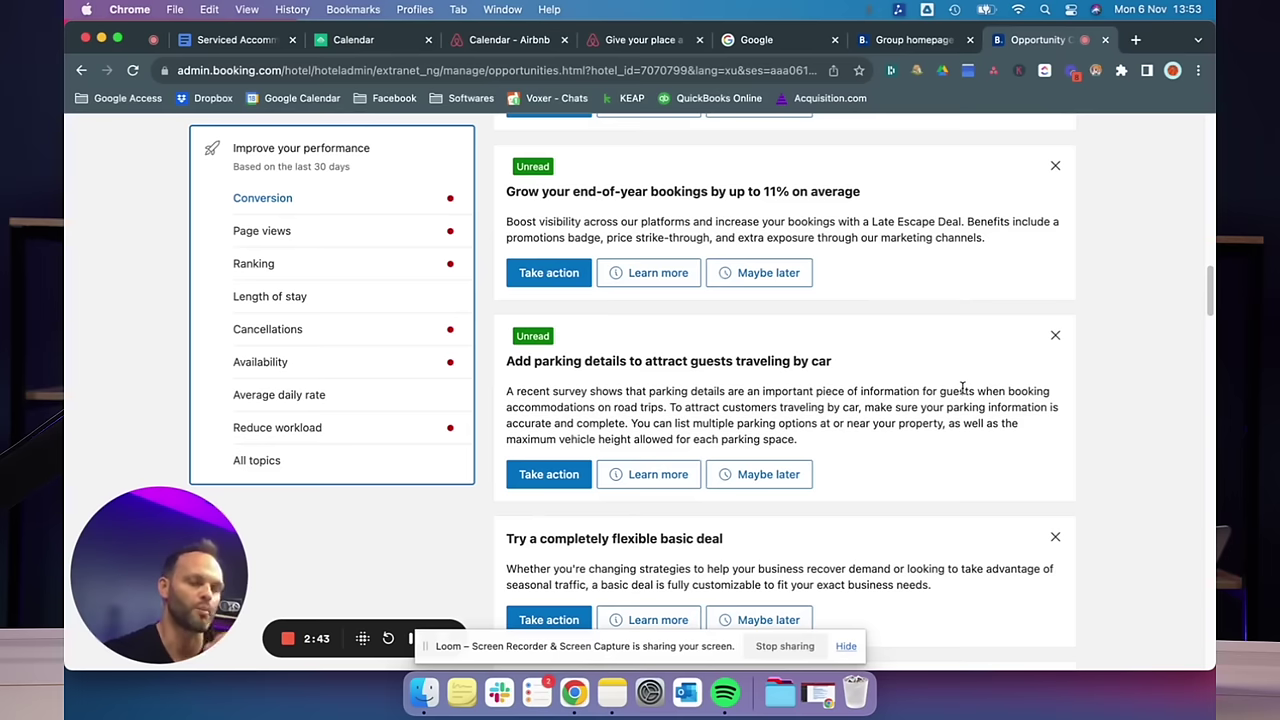
scroll(963, 388, "down", 5)
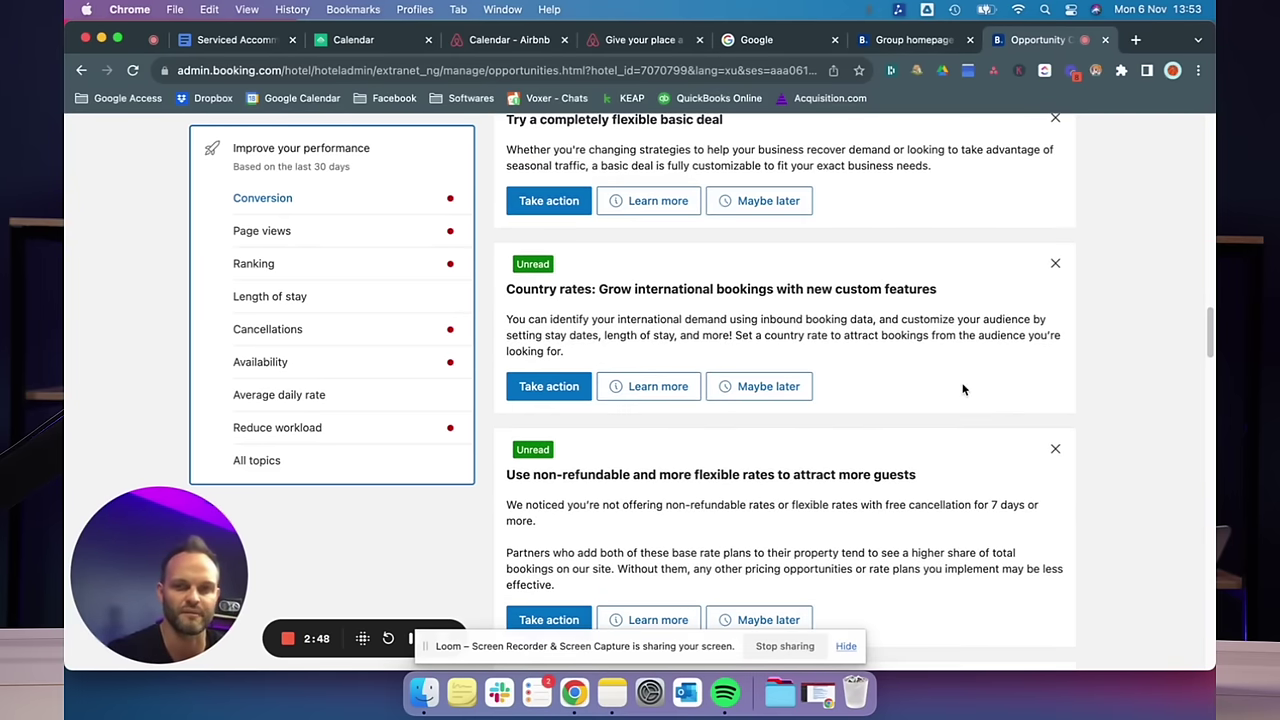
scroll(963, 388, "up", 10)
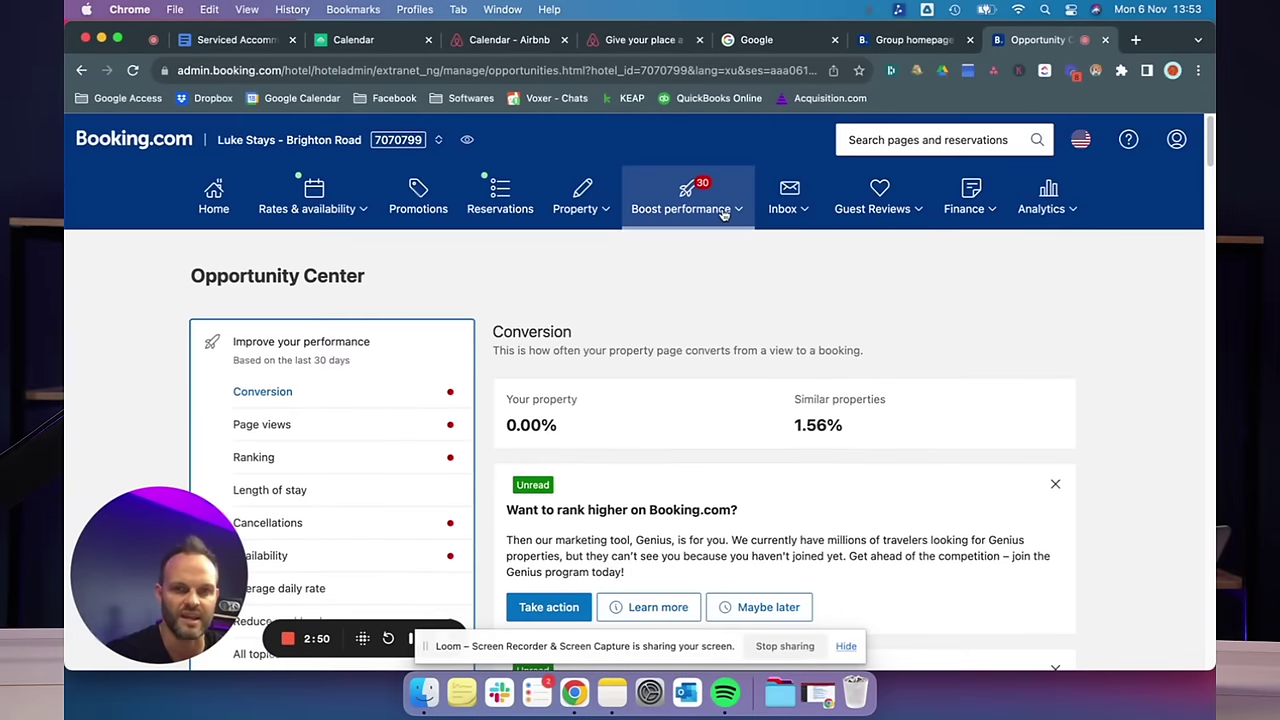
Review how the Genius Partner Program works on its own page and return to the Opportunity Center
left_click(724, 212)
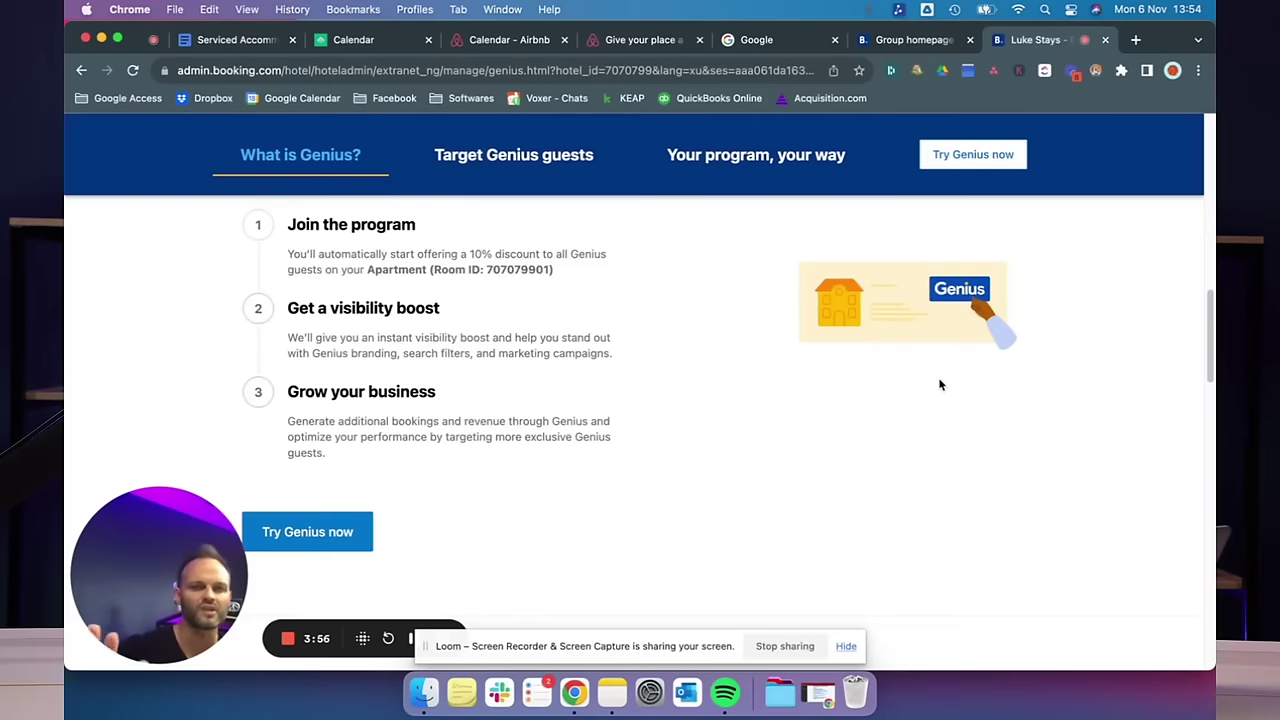
scroll(937, 380, "up", 10)
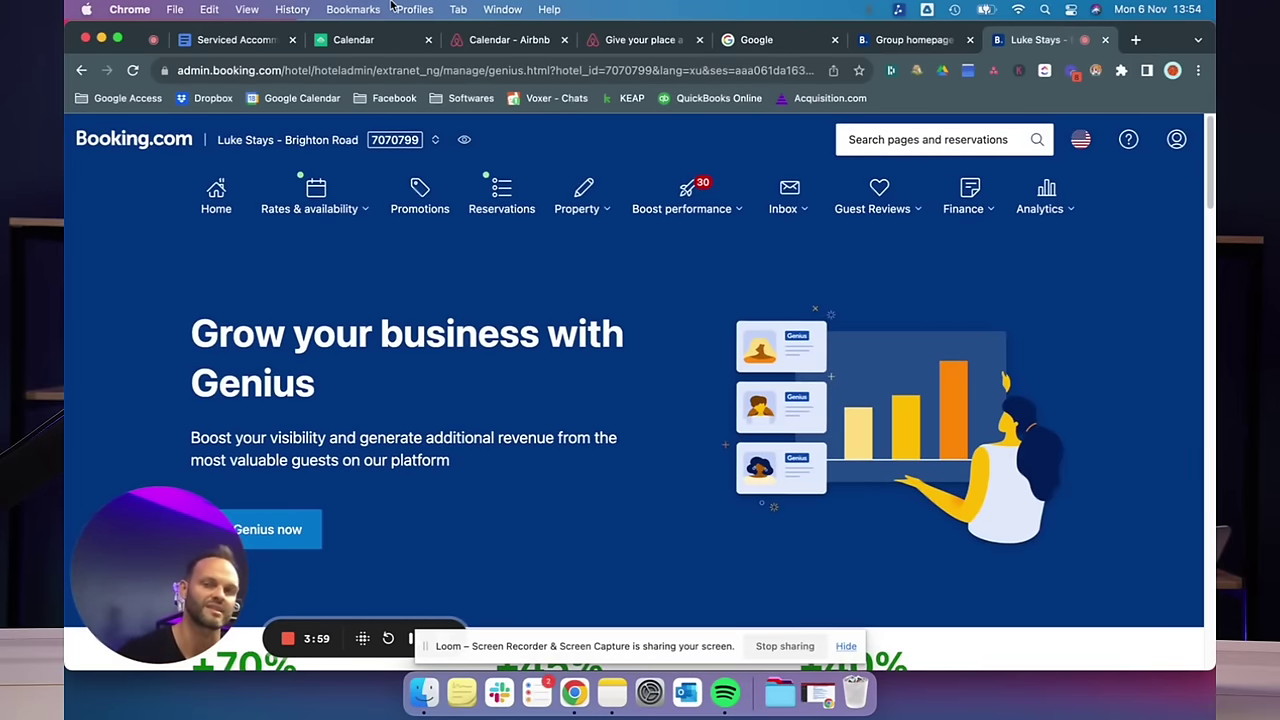
left_click(80, 71)
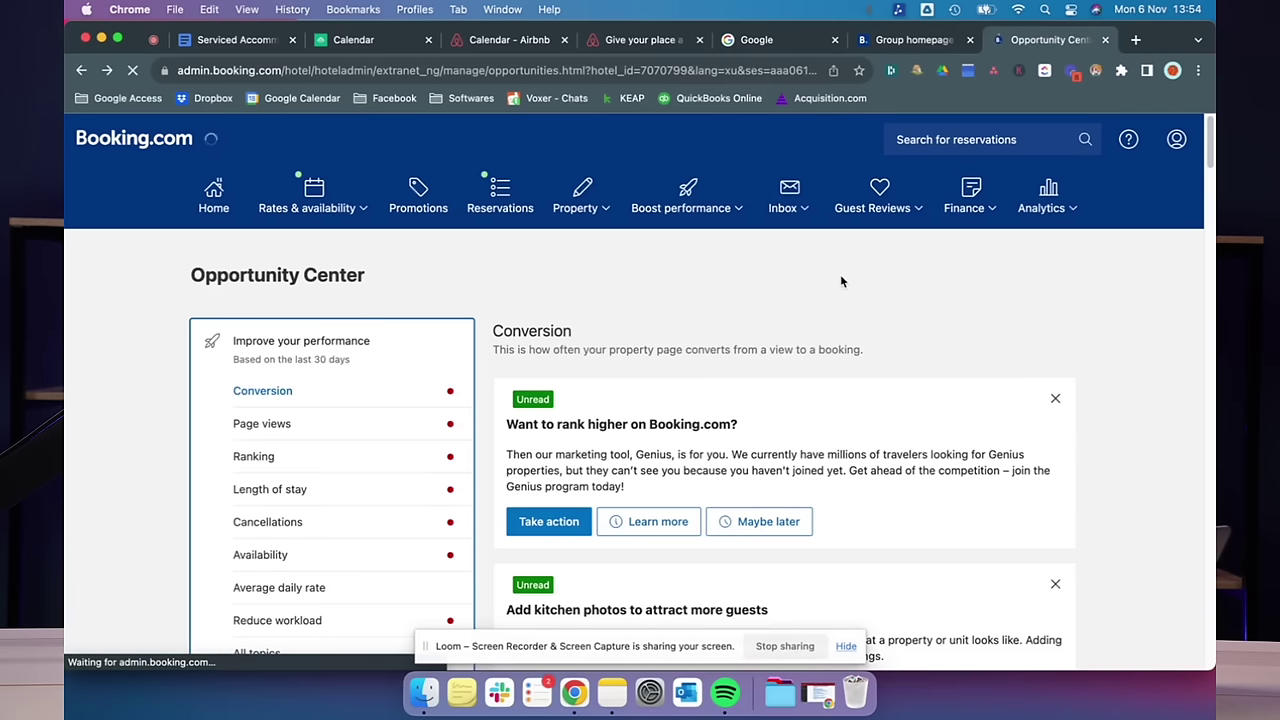
Open the Visibility Booster for the property from the performance-boosting tools
scroll(840, 281, "down", 3)
scroll(840, 281, "up", 3)
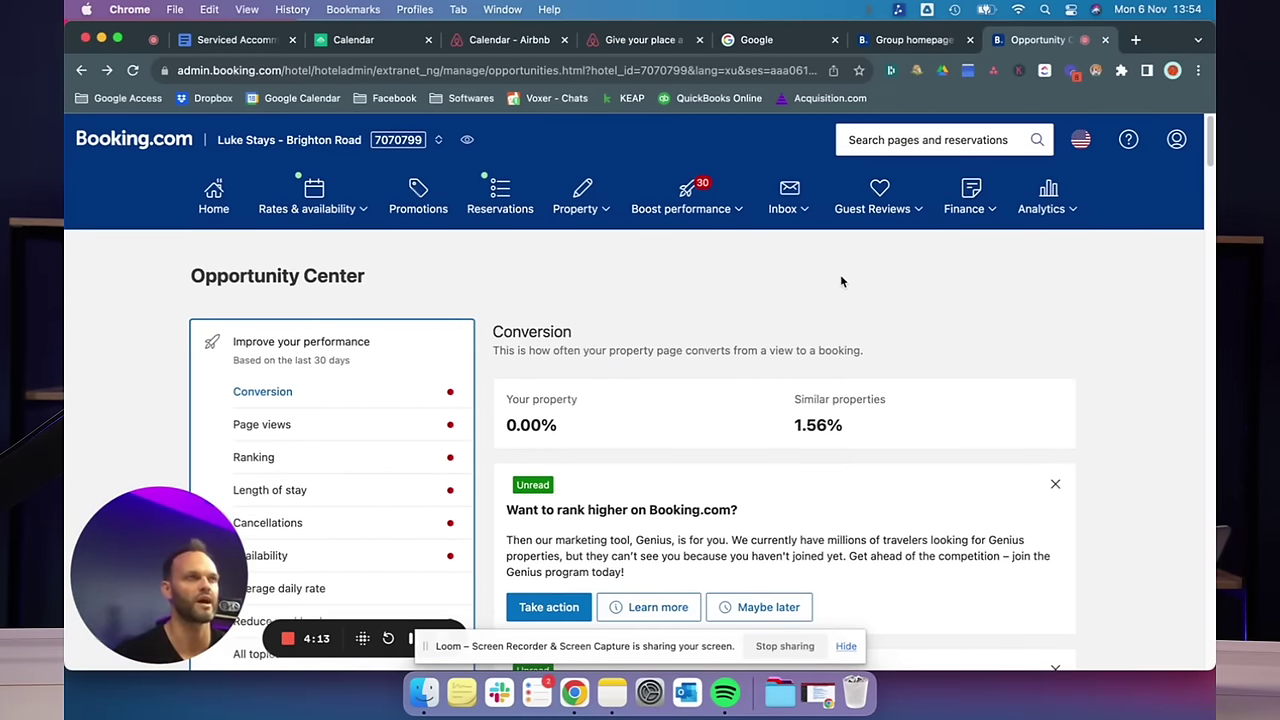
left_click(726, 216)
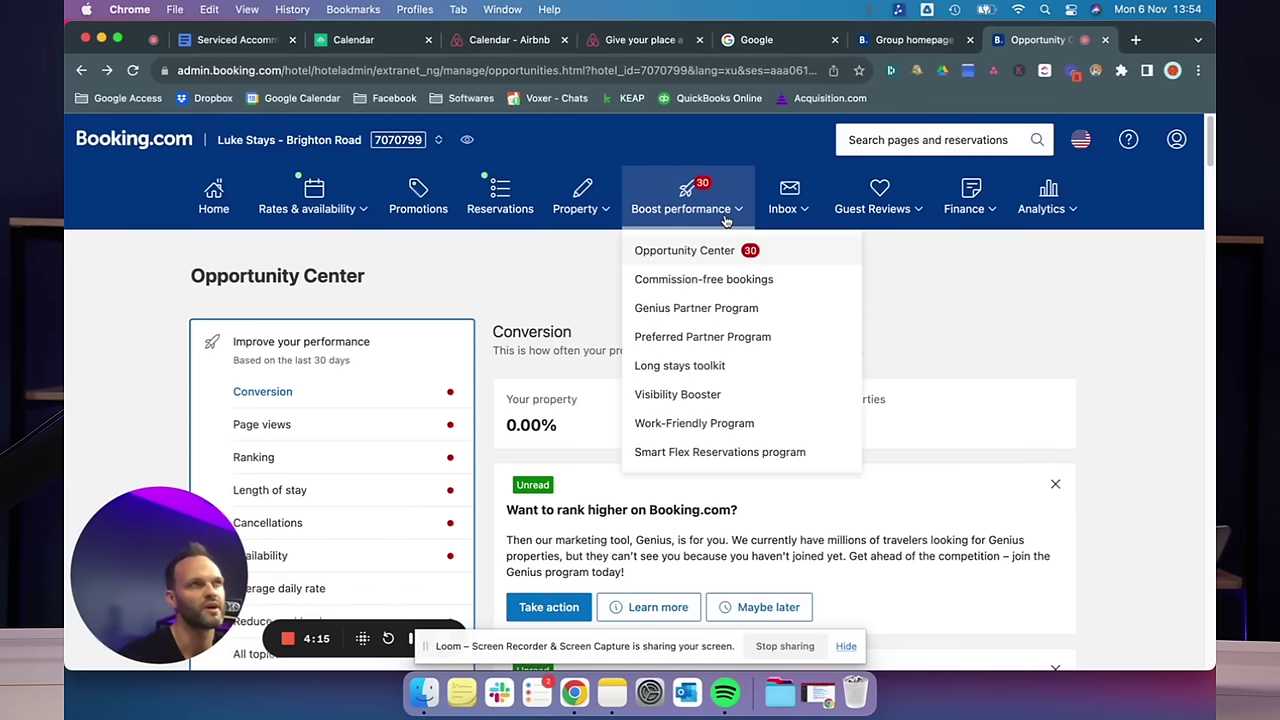
left_click(714, 404)
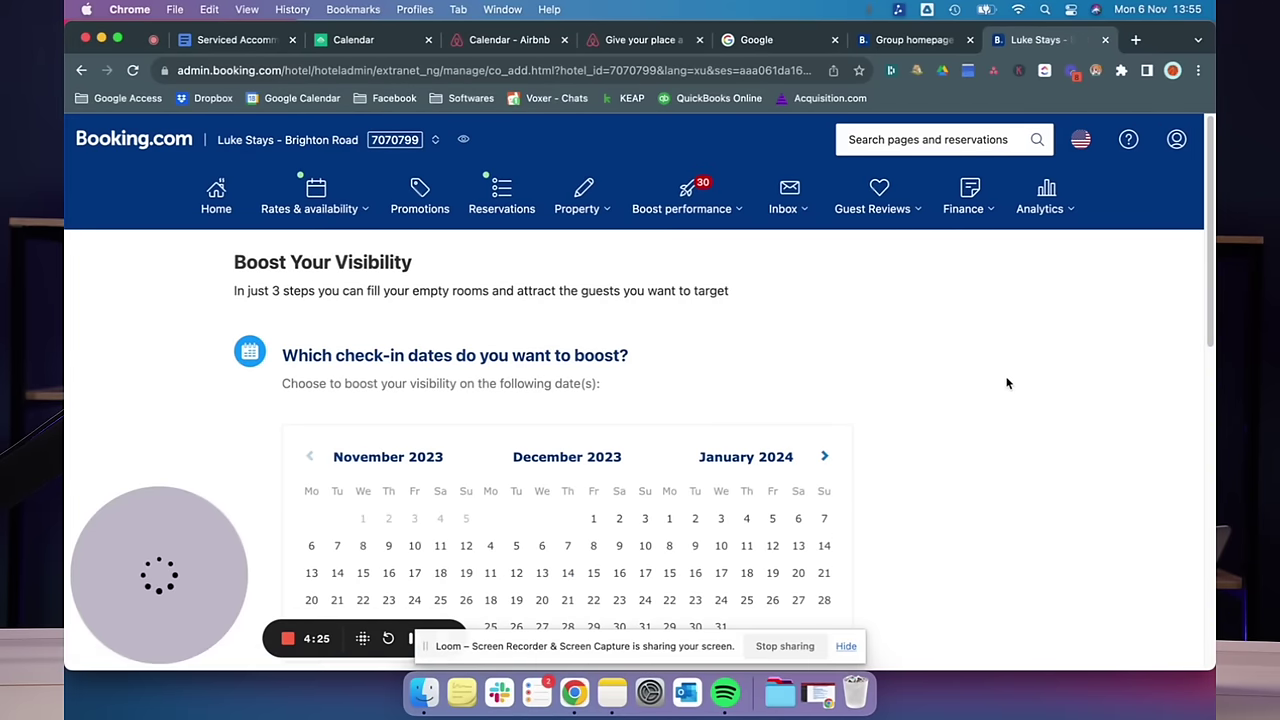
Select the check-in dates from 6 to 30 November 2023 for the visibility boost
scroll(1007, 383, "down", 2)
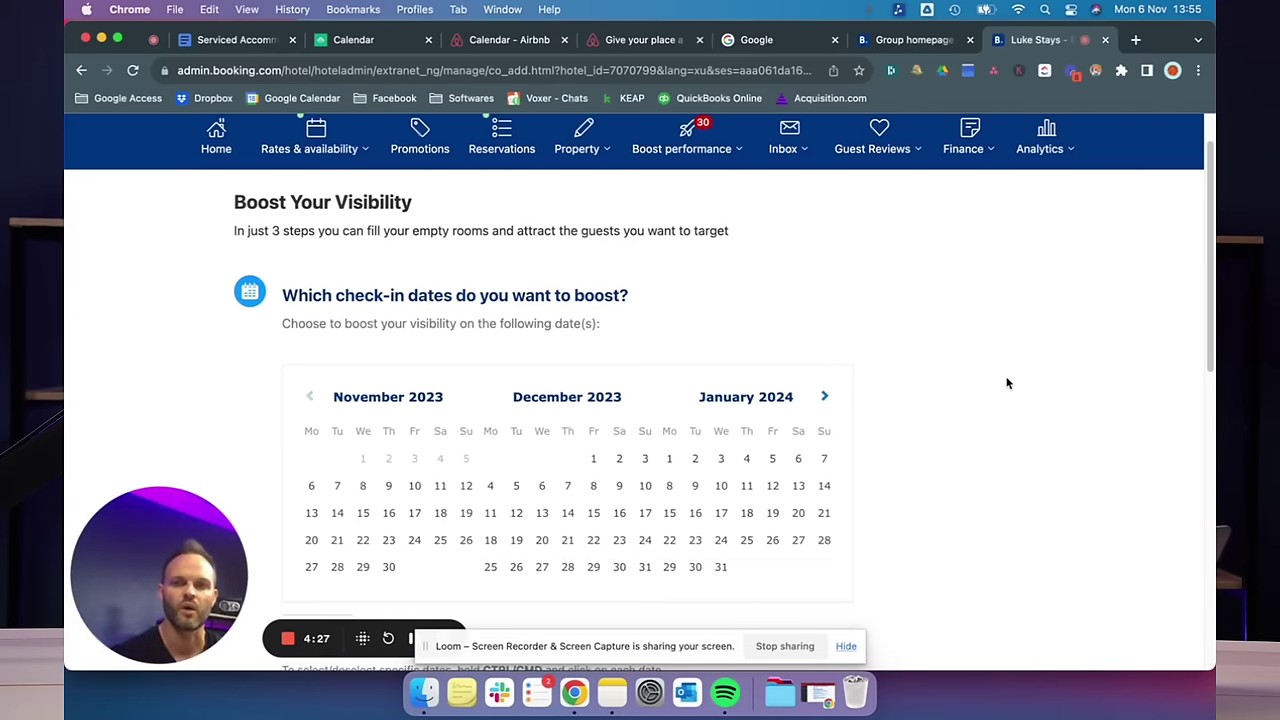
scroll(1007, 383, "down", 2)
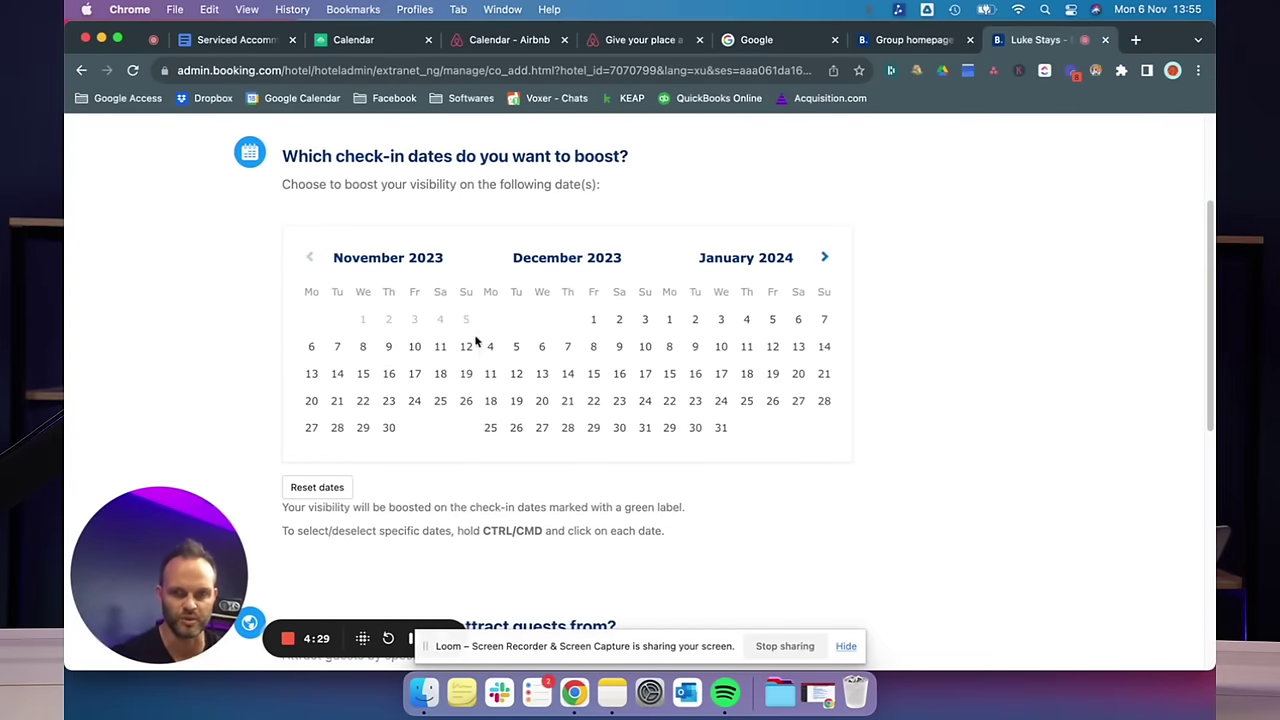
left_click(311, 347)
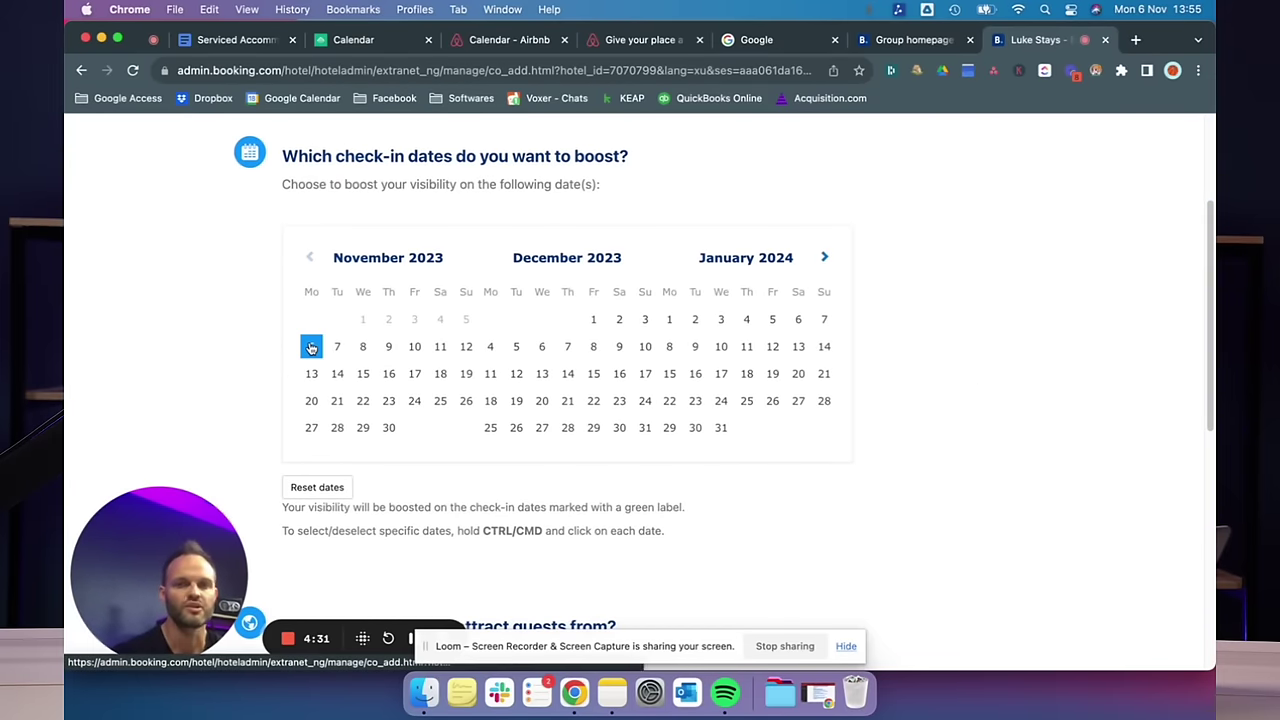
left_click(389, 428)
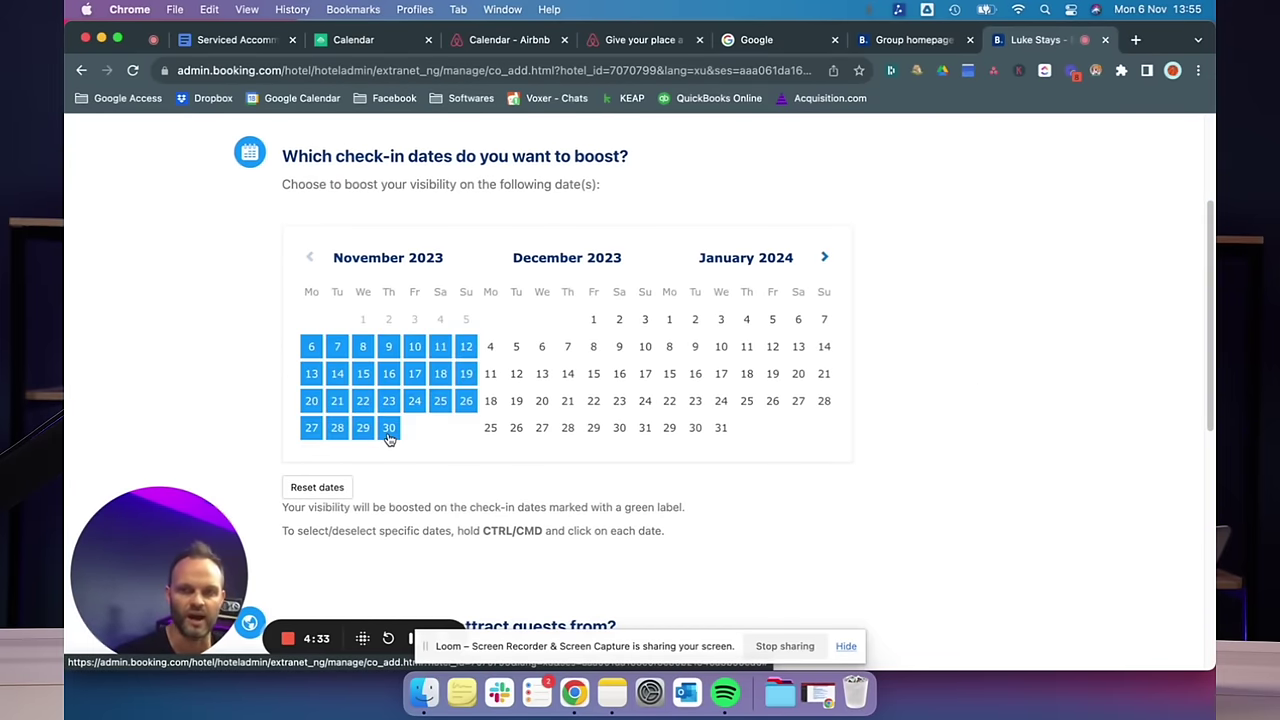
Review the guest origin options for the visibility boost and raise the new commission rate to 18%
scroll(487, 463, "down", 7)
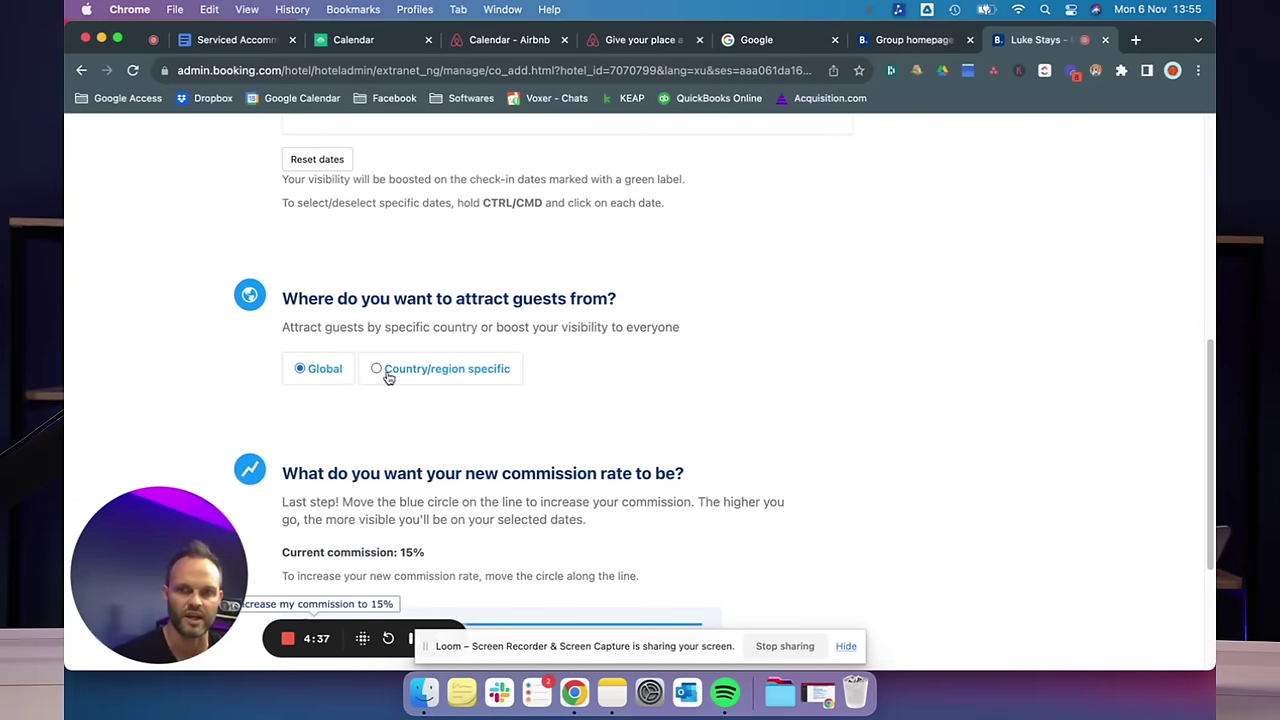
scroll(502, 389, "down", 5)
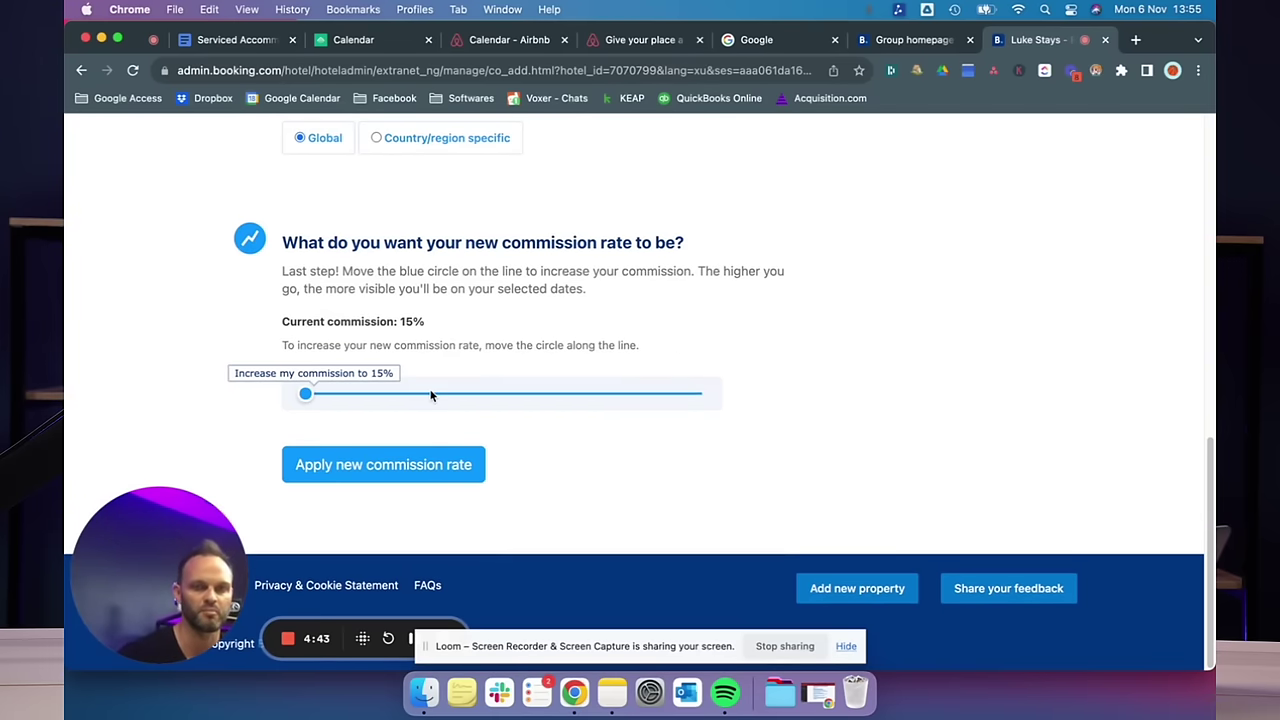
left_click_drag(318, 399, 394, 399)
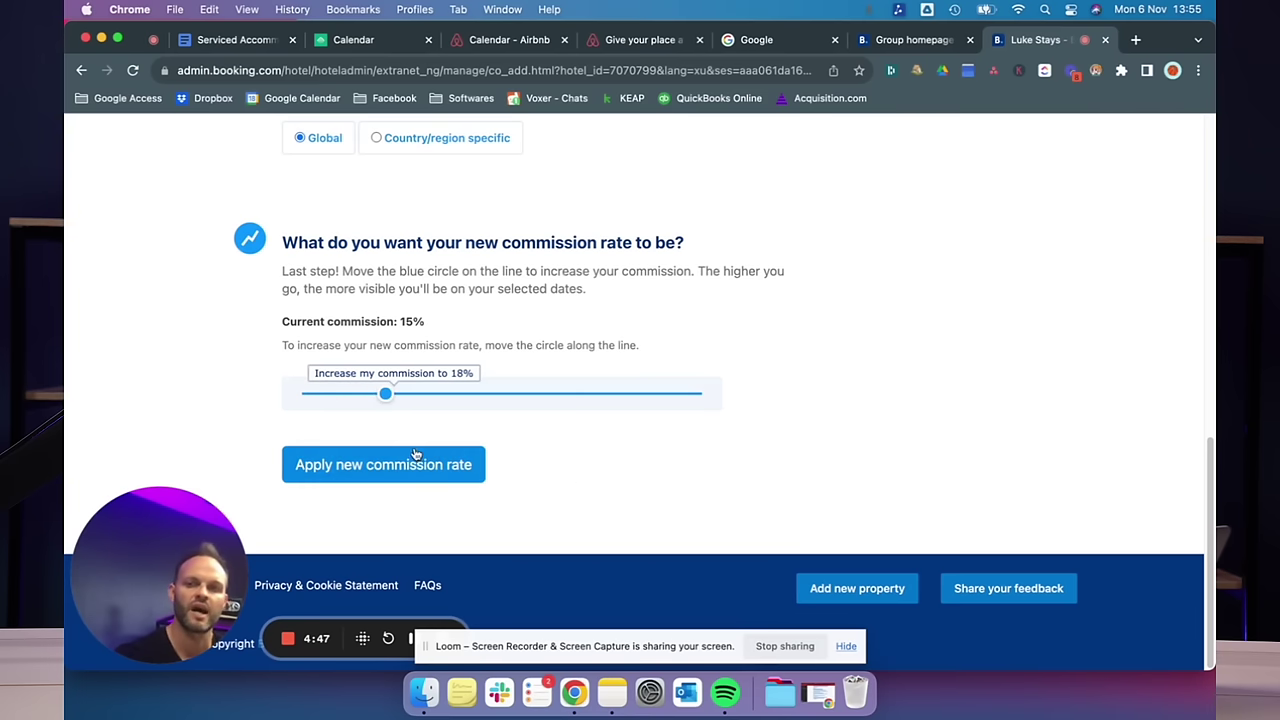